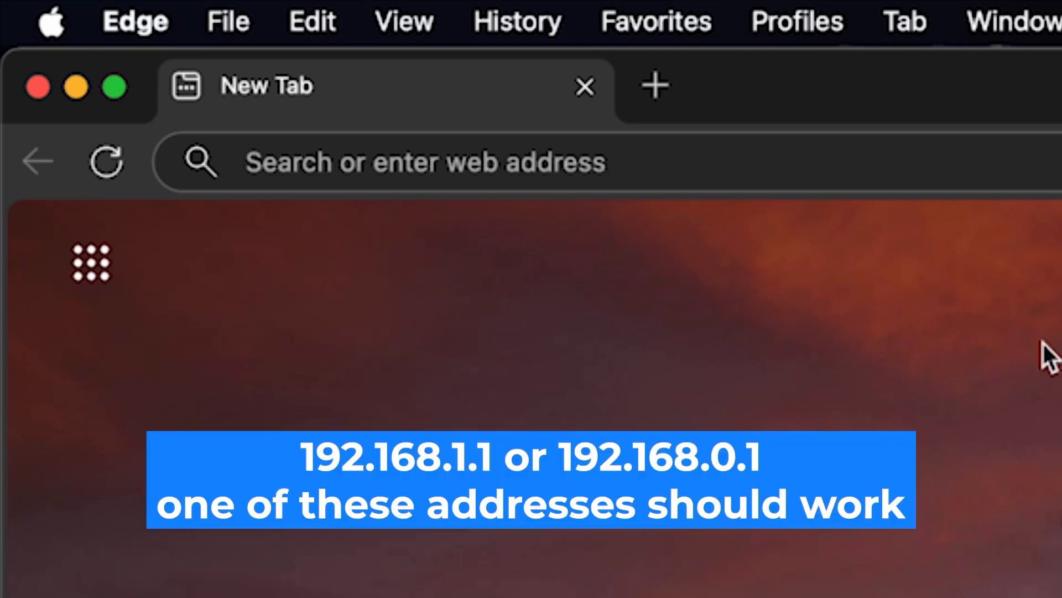
# Step: Load the router admin page at 192.168.1.1 in Microsoft Edge
pyautogui.click(622, 145)
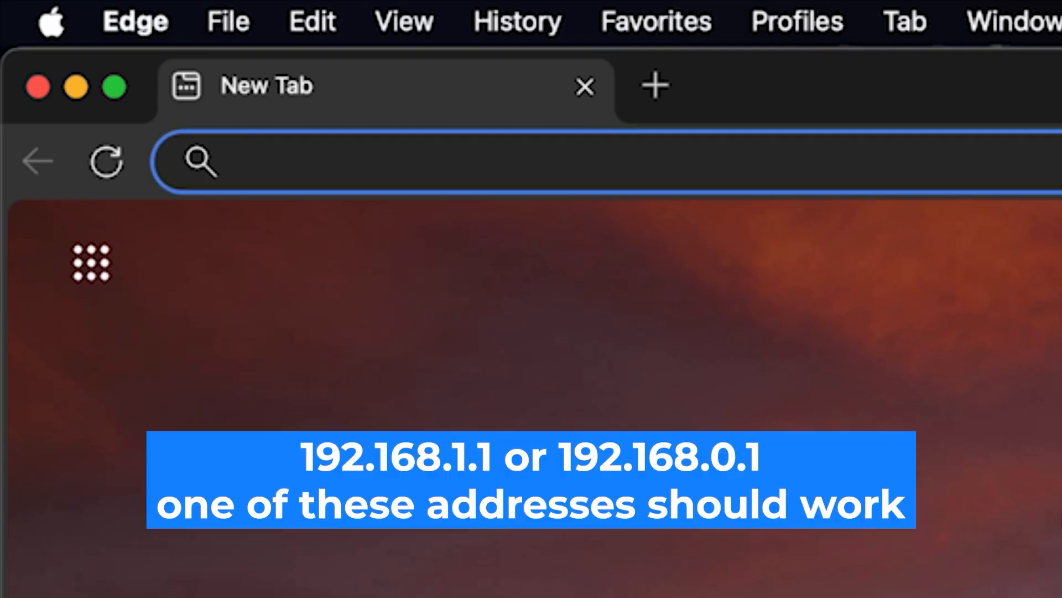
pyautogui.write('192.')
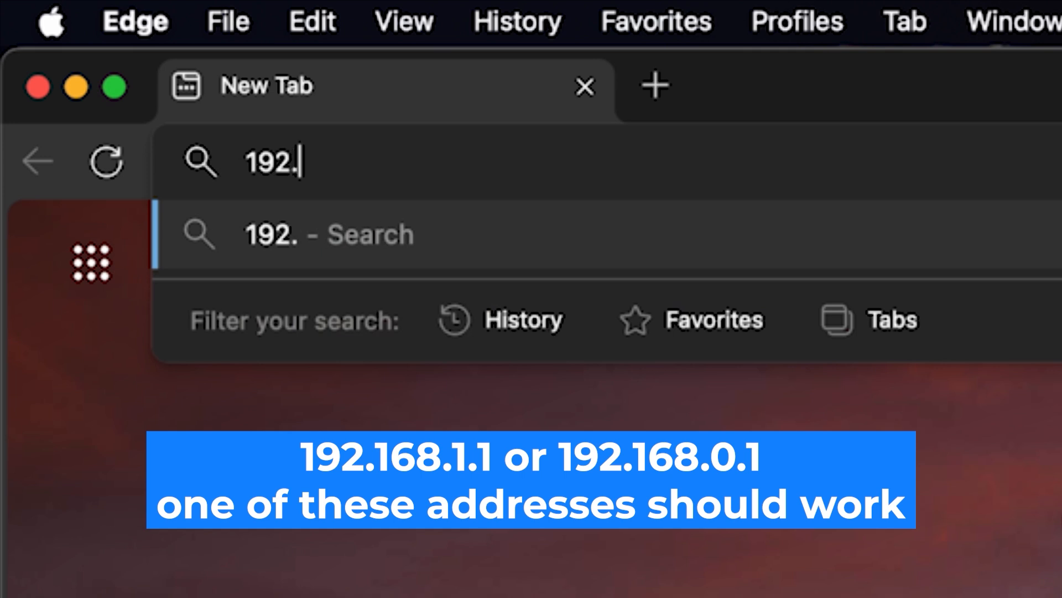
pyautogui.write('168.')
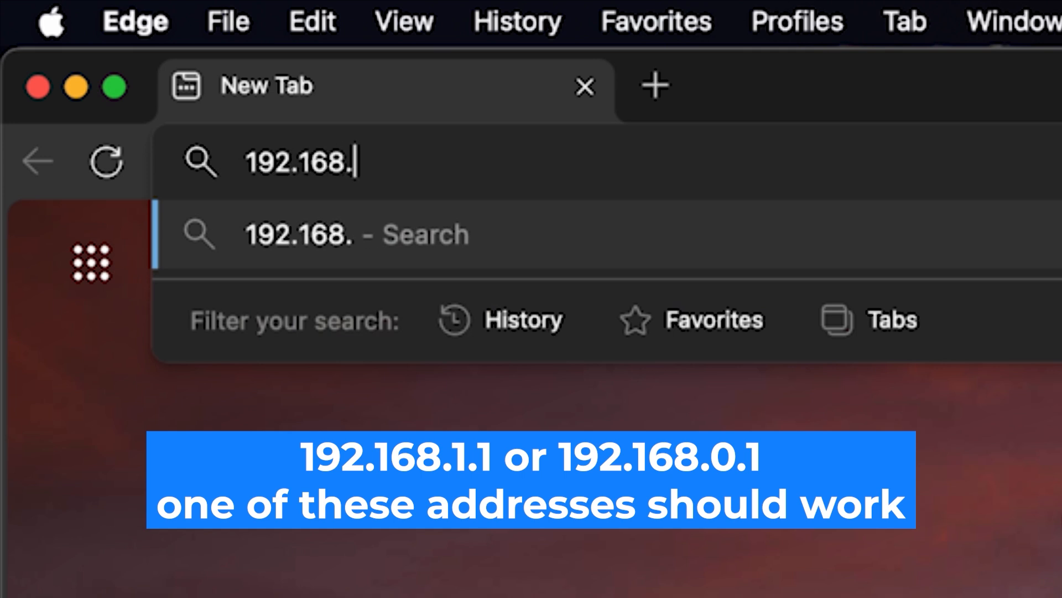
pyautogui.write('1.1')
pyautogui.press('Return')
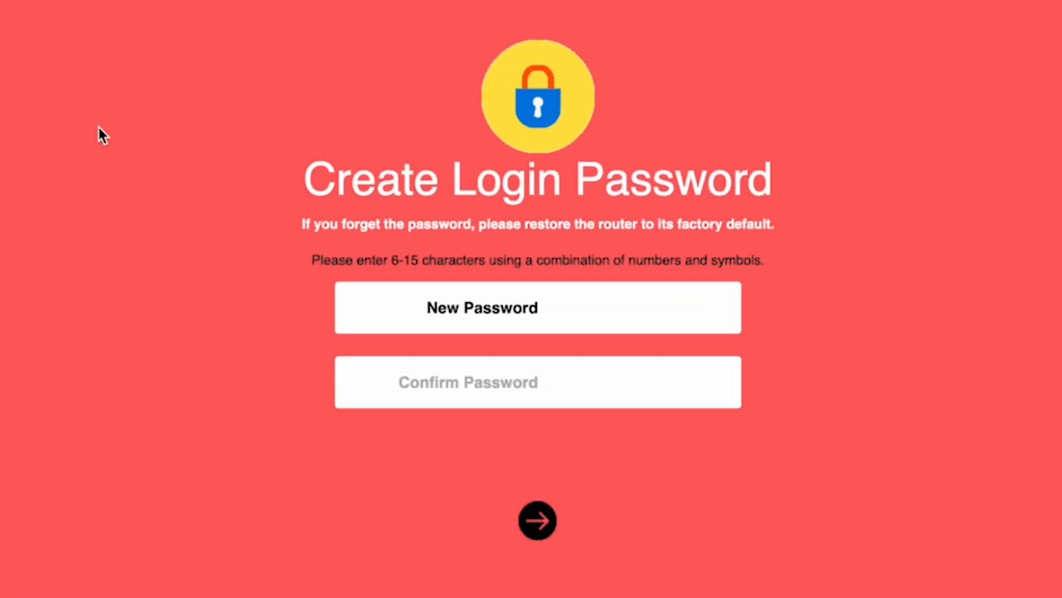
# Step: Enter and confirm a new router login password, then submit it
pyautogui.write('•••••••••')
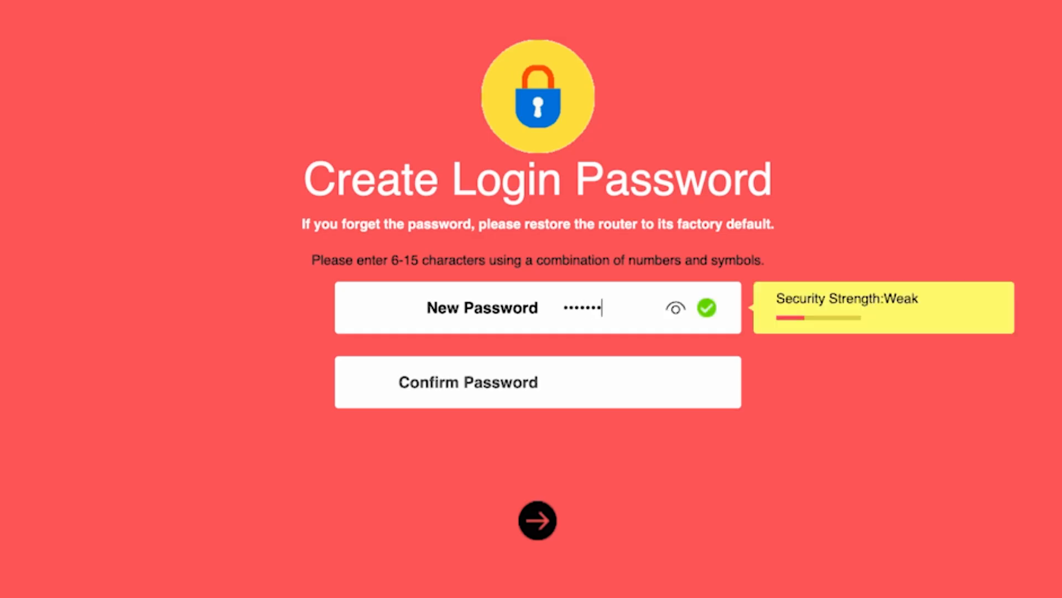
pyautogui.click(674, 310)
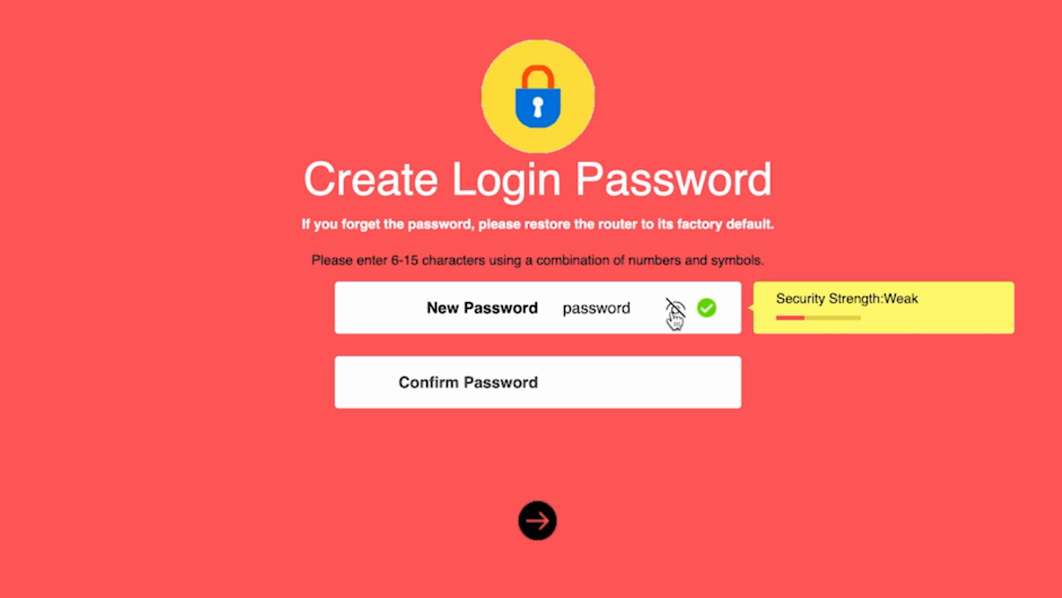
pyautogui.click(587, 382)
pyautogui.write('password')
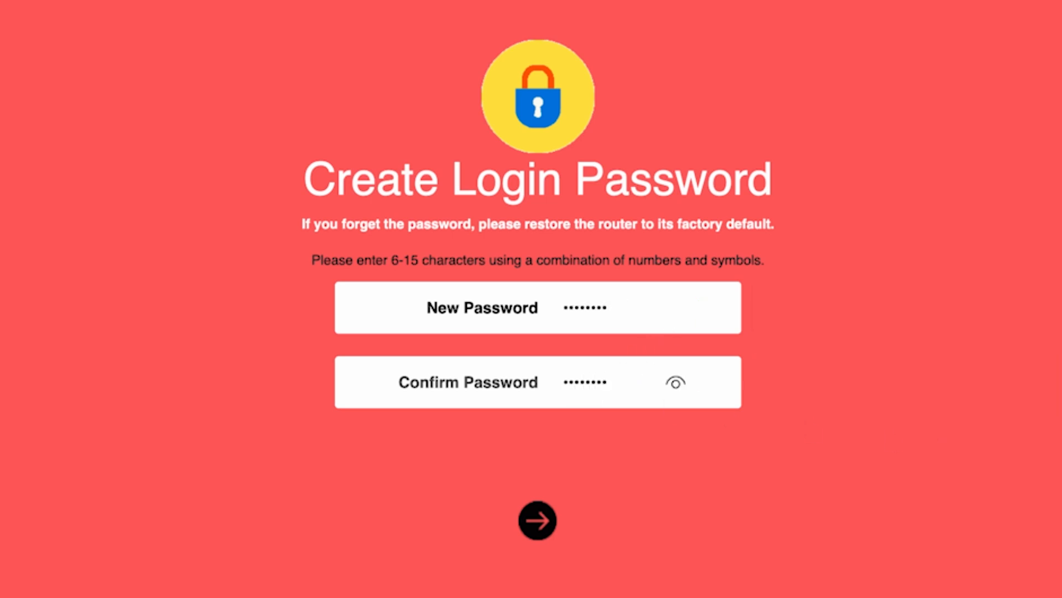
pyautogui.click(528, 526)
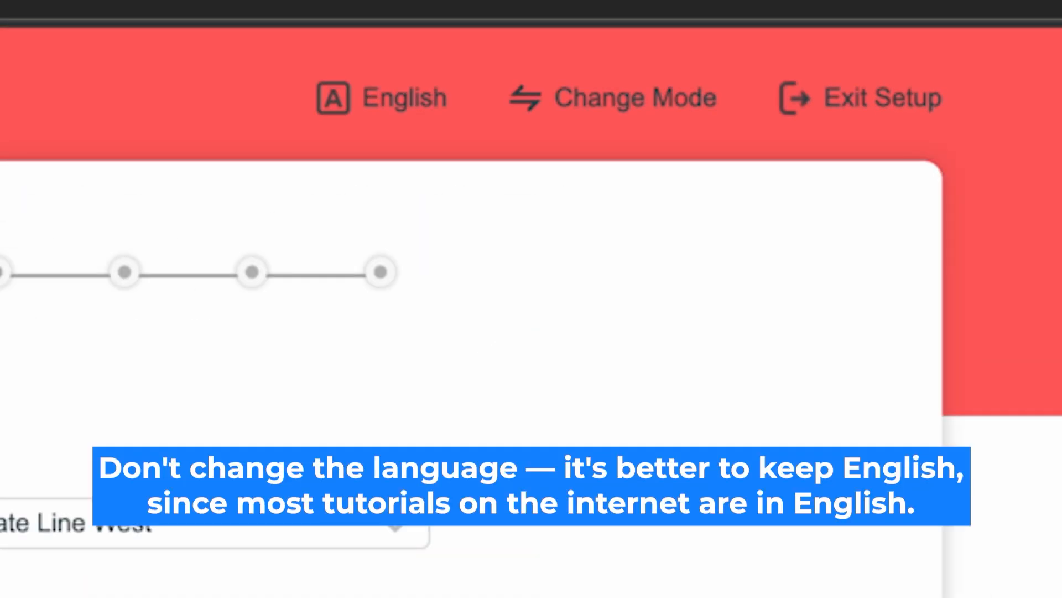
pyautogui.click(403, 99)
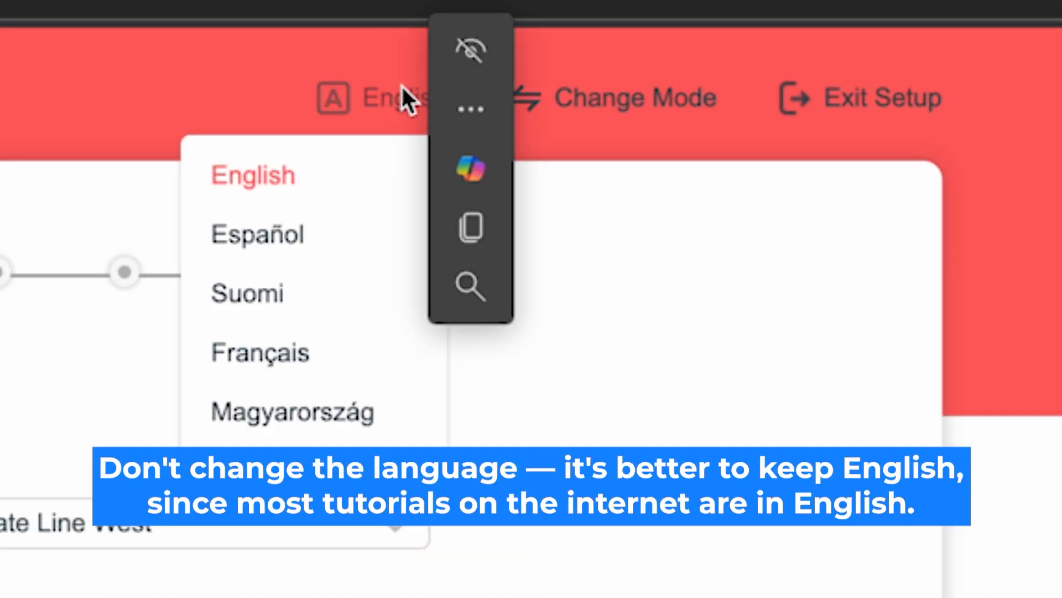
pyautogui.click(259, 177)
pyautogui.click(275, 173)
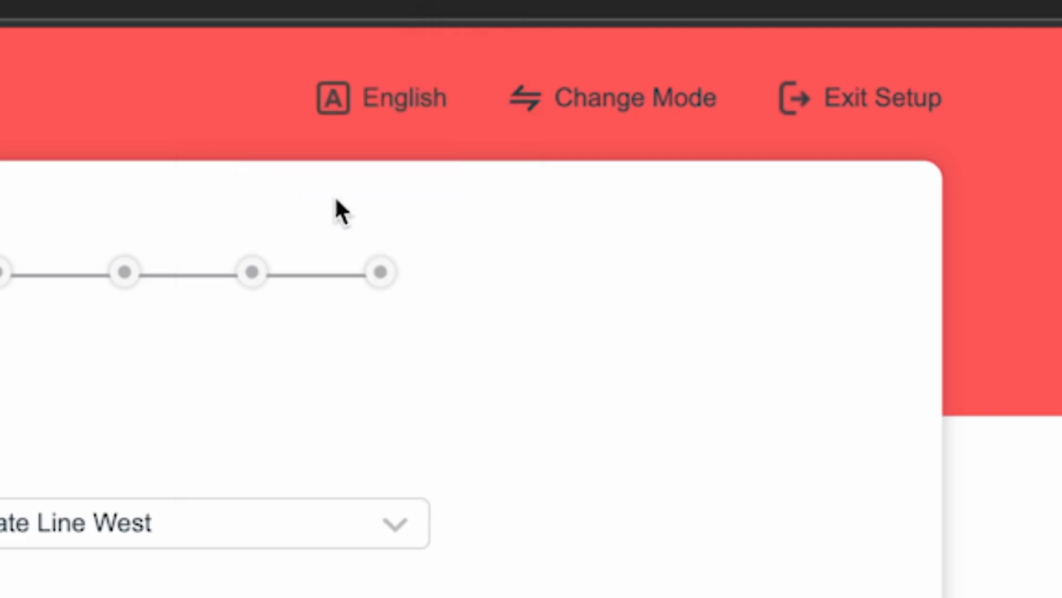
pyautogui.click(639, 99)
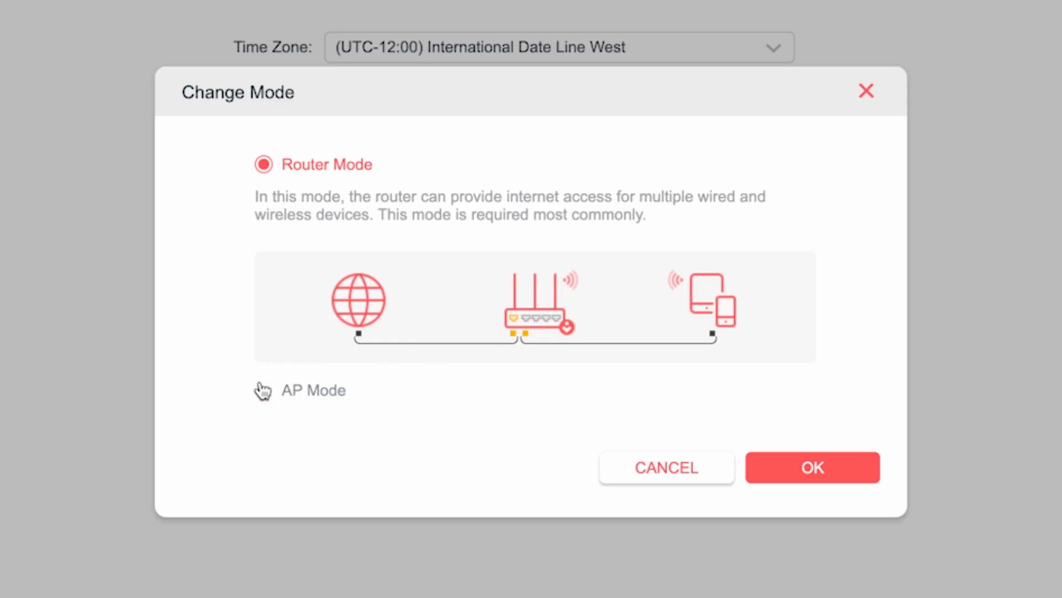
pyautogui.click(280, 168)
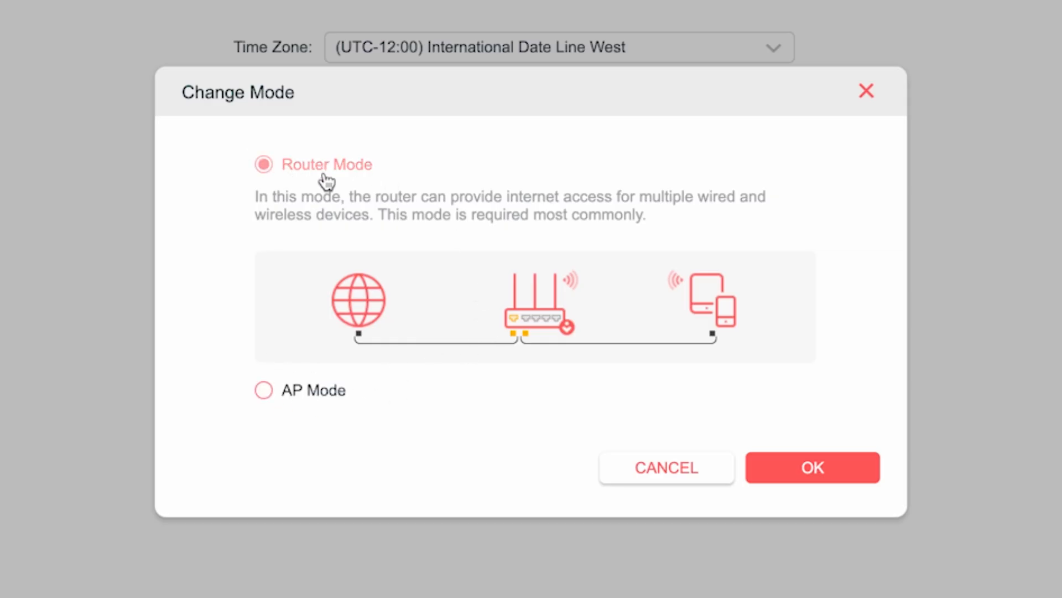
pyautogui.click(807, 467)
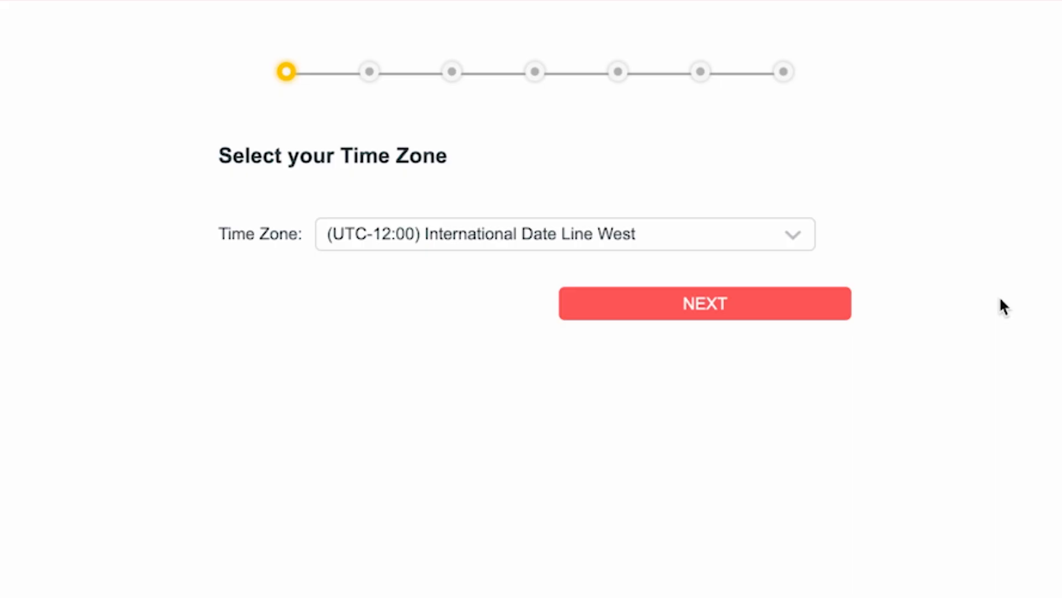
# Step: Keep International Date Line West as the time zone and continue to connection type
pyautogui.click(767, 233)
pyautogui.scroll(-10, 599, 387)
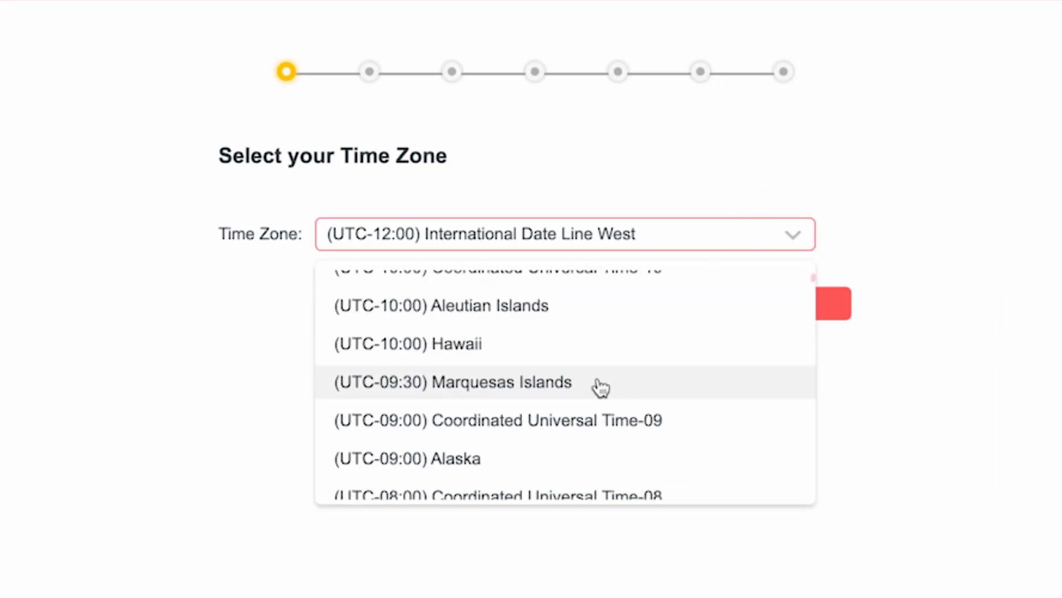
pyautogui.scroll(-5, 606, 441)
pyautogui.scroll(15, 605, 463)
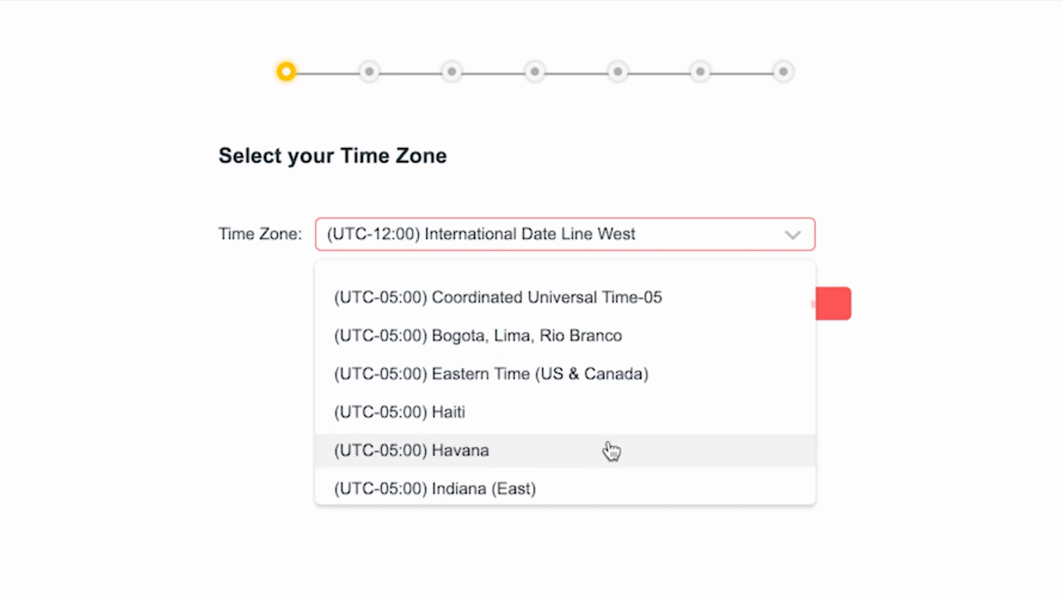
pyautogui.click(602, 281)
pyautogui.click(704, 304)
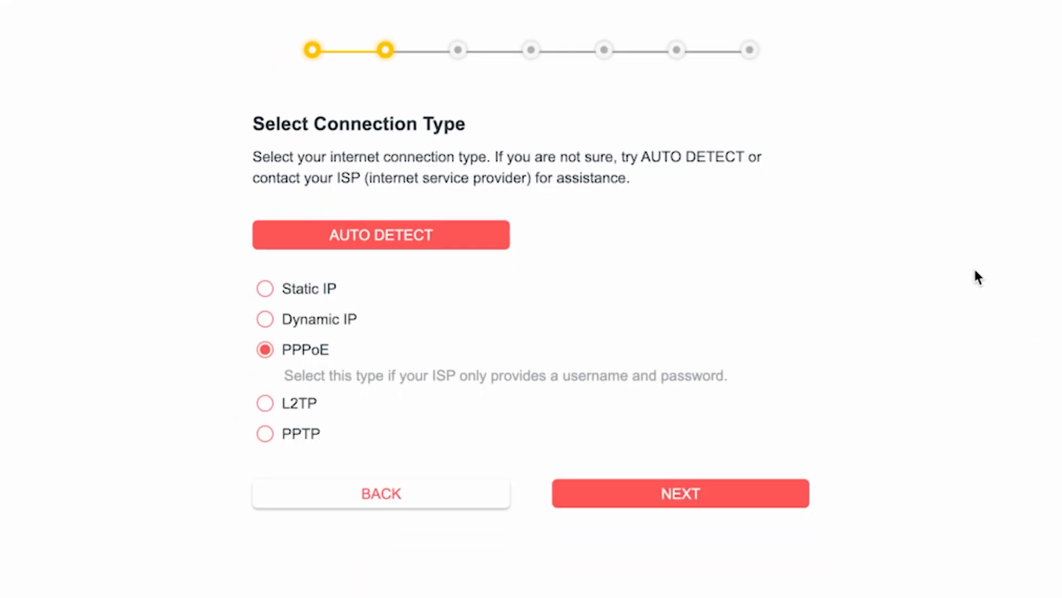
# Step: Auto-detect the connection, choose Dynamic IP, and keep the default MAC address
pyautogui.click(387, 243)
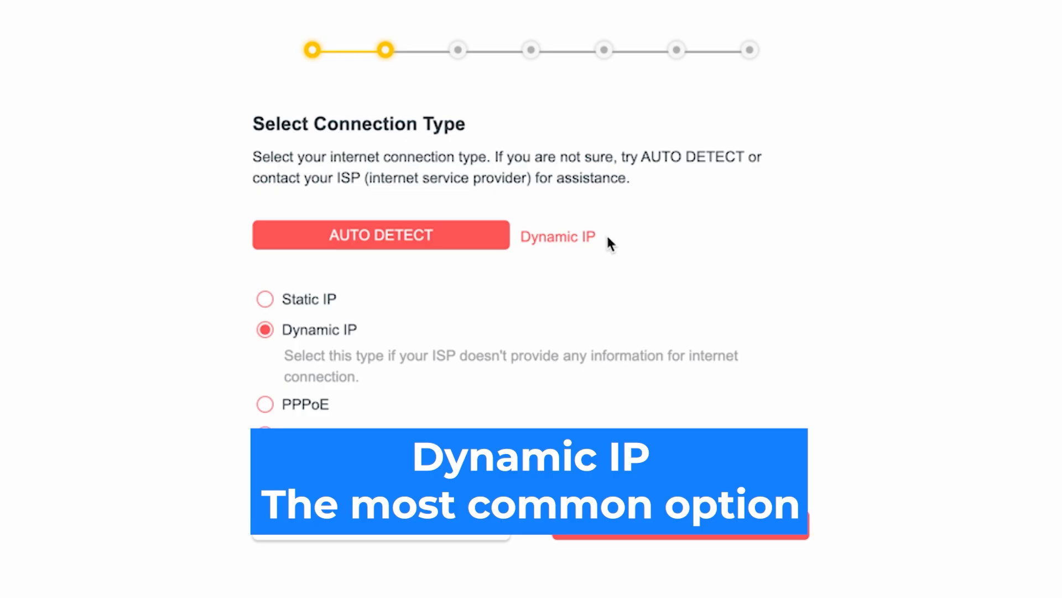
pyautogui.click(265, 331)
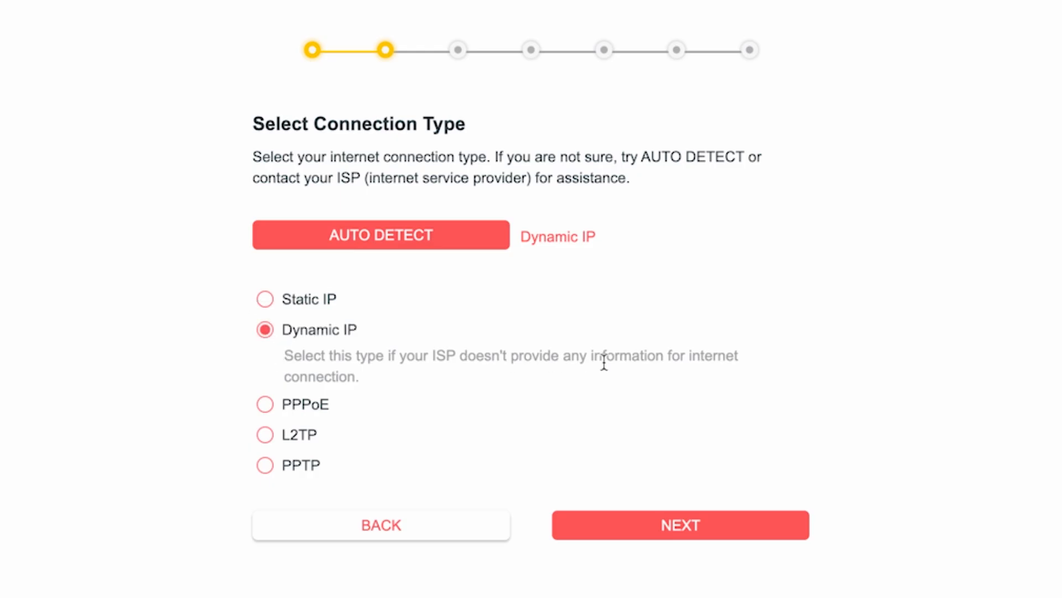
pyautogui.click(691, 530)
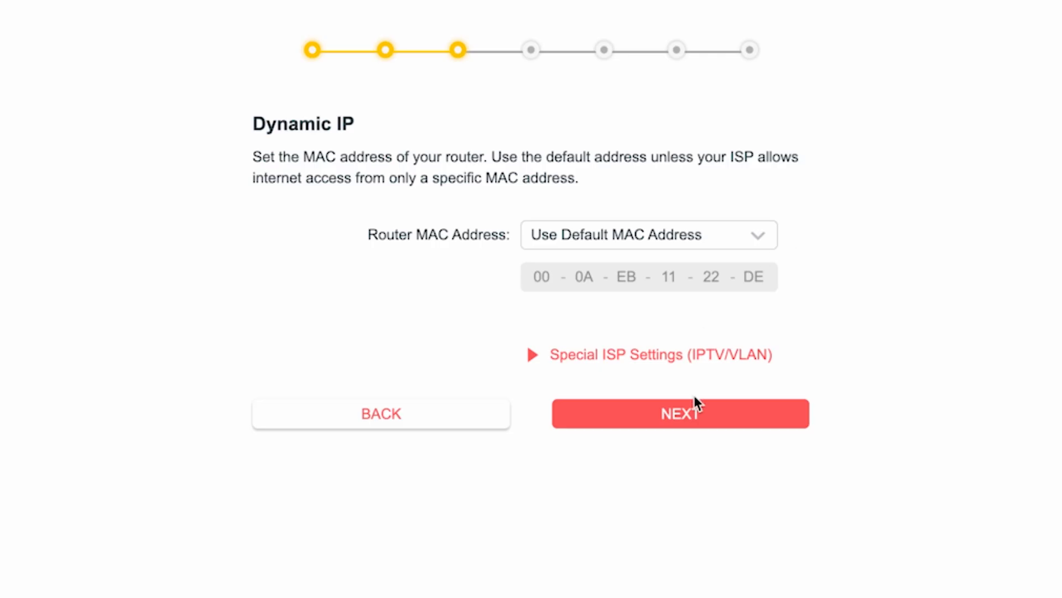
pyautogui.click(689, 412)
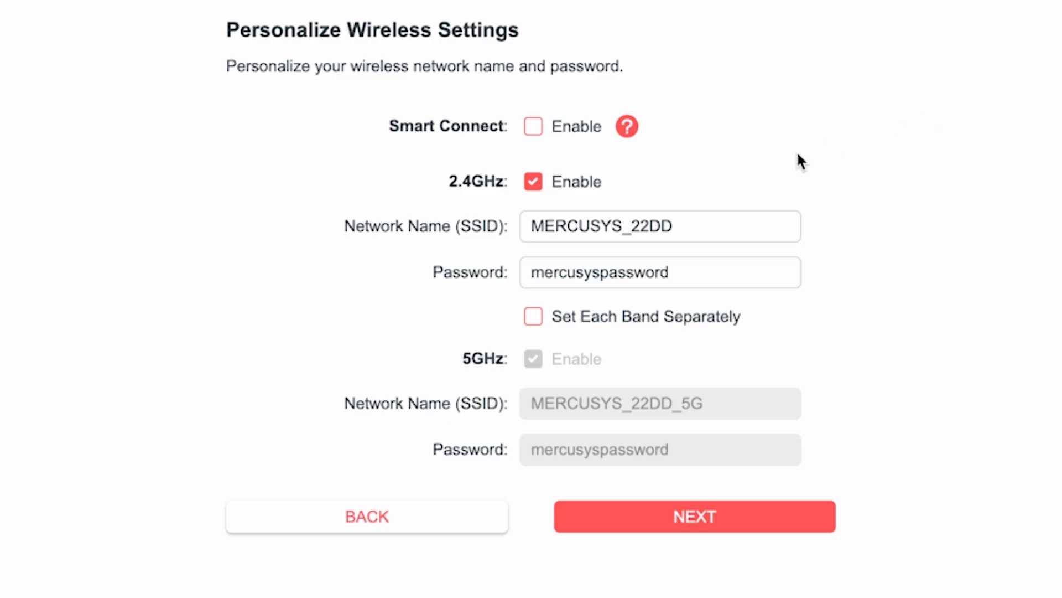
# Step: Rename the 2.4GHz network to MERCUSYS by removing _22DD and replace its Wi-Fi password
pyautogui.moveTo(622, 225); pyautogui.dragTo(715, 228)
pyautogui.press('BackSpace')
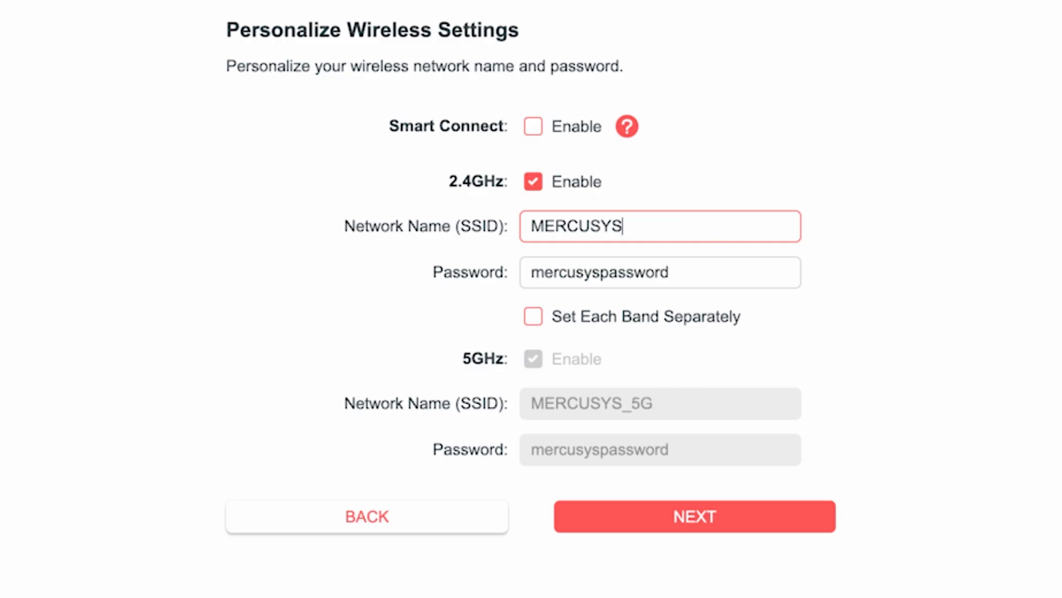
pyautogui.click(594, 272)
pyautogui.click(724, 283)
pyautogui.moveTo(725, 283); pyautogui.dragTo(437, 282)
pyautogui.write('12')
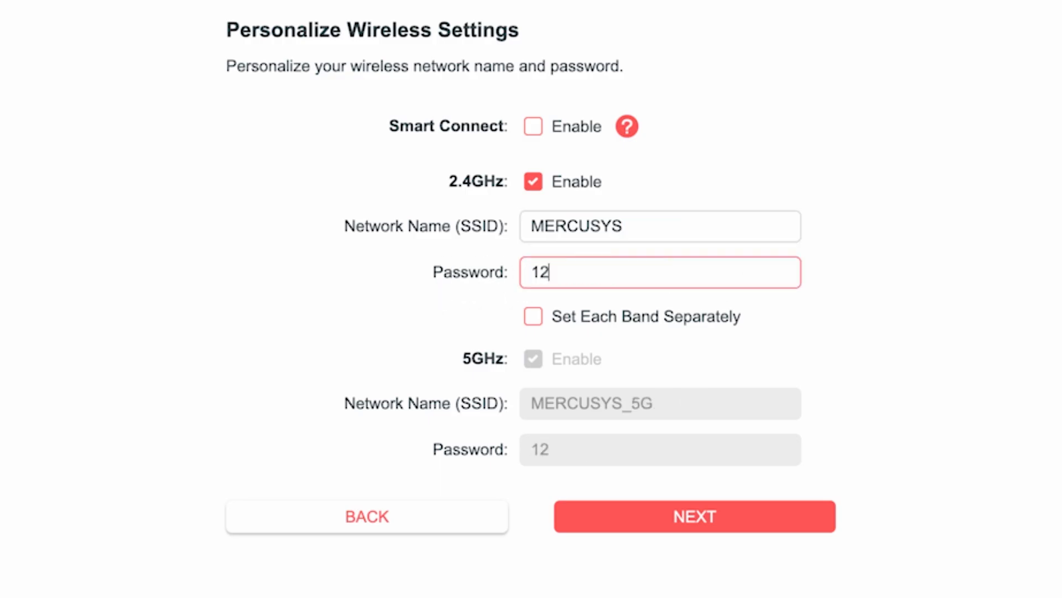
pyautogui.write('3456789')
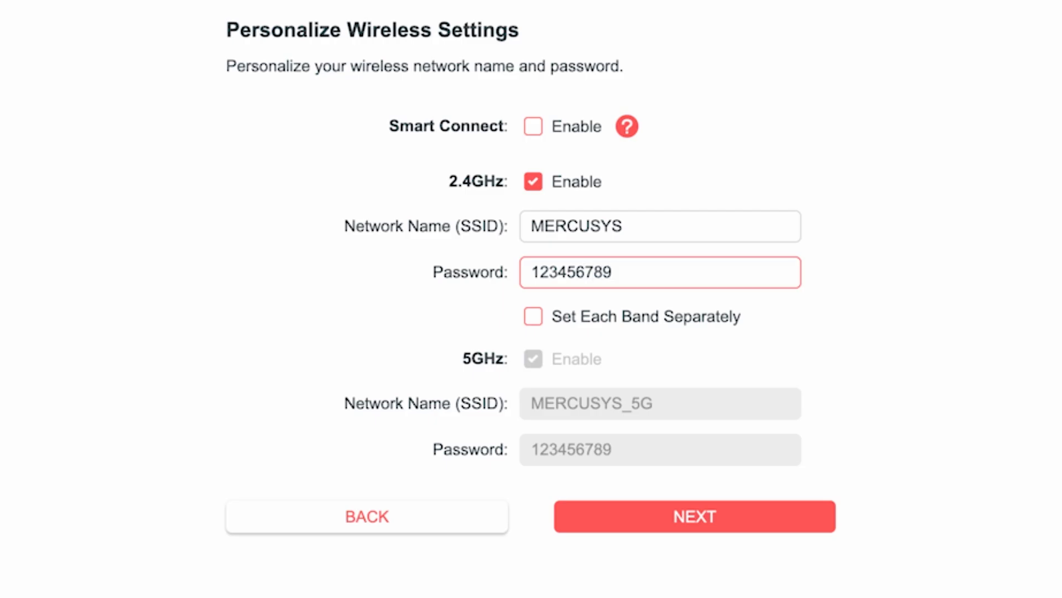
pyautogui.click(801, 317)
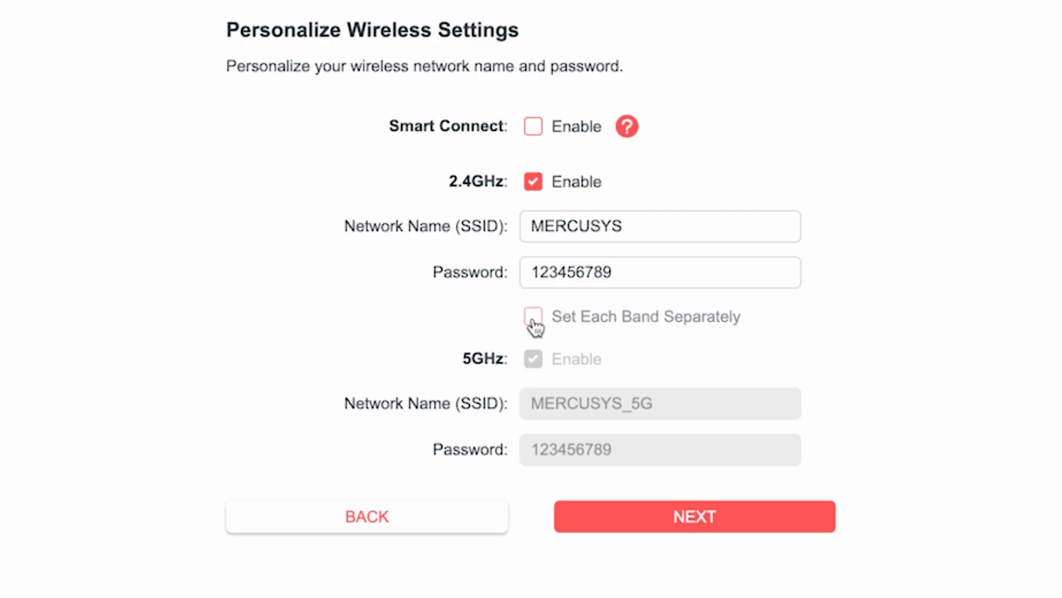
# Step: Set the bands separately, name the 5GHz network MERCUSYS_5G with its own password, and save
pyautogui.click(533, 318)
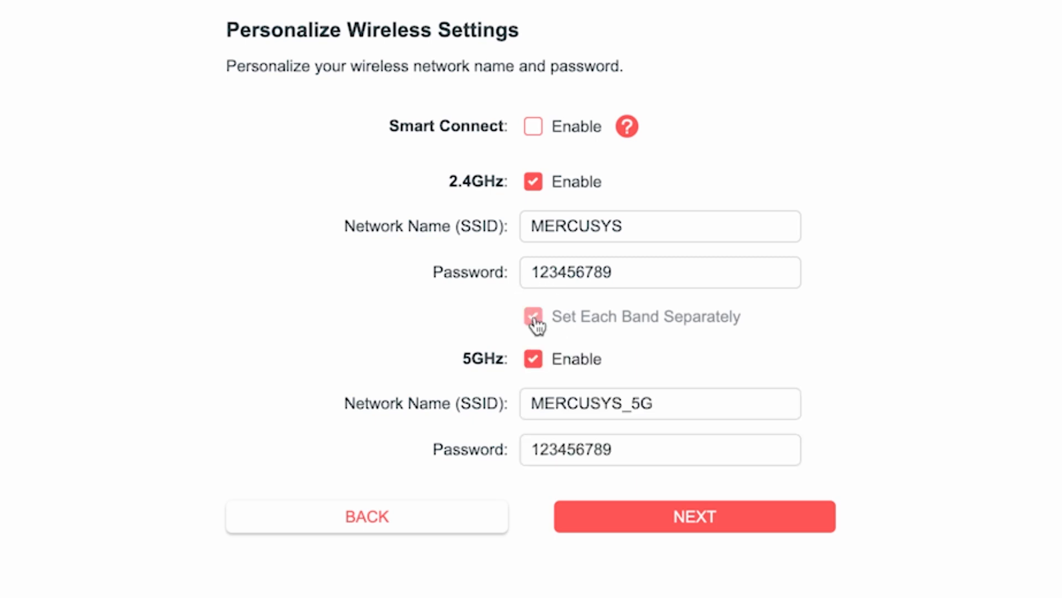
pyautogui.click(681, 402)
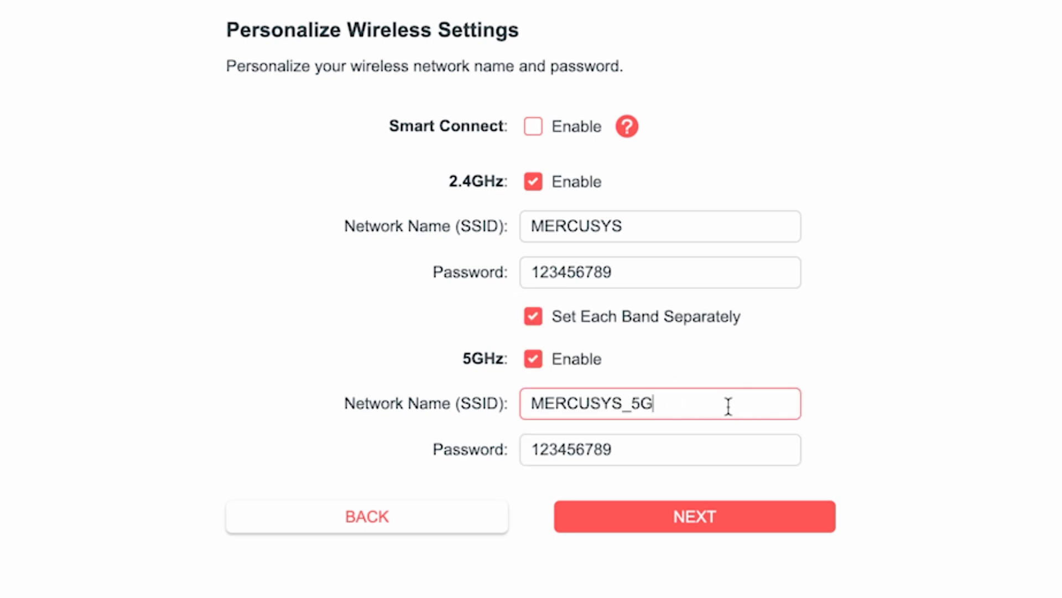
pyautogui.click(638, 451)
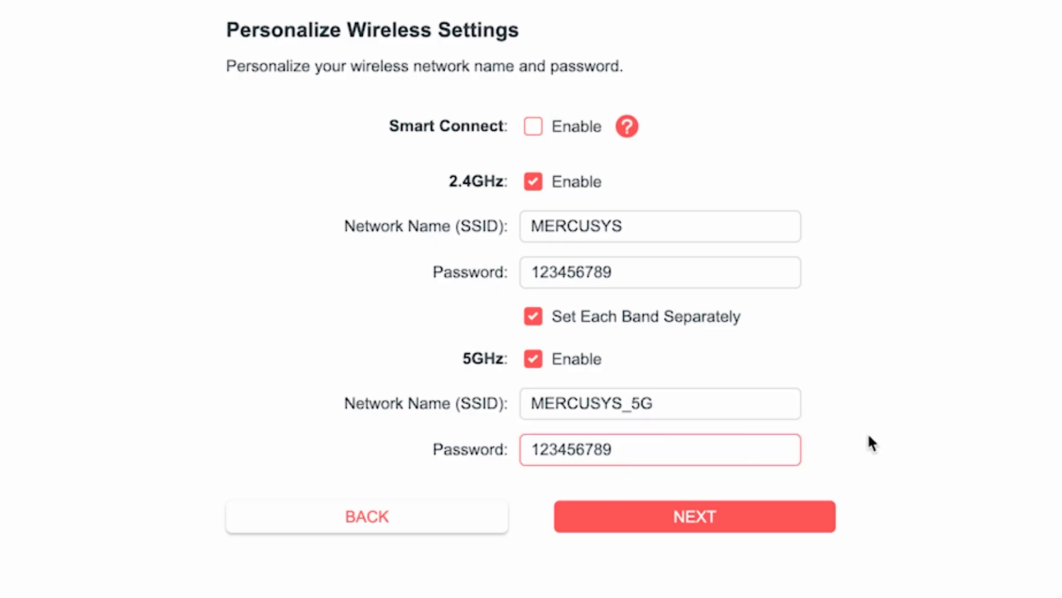
pyautogui.write('5G')
pyautogui.click(704, 515)
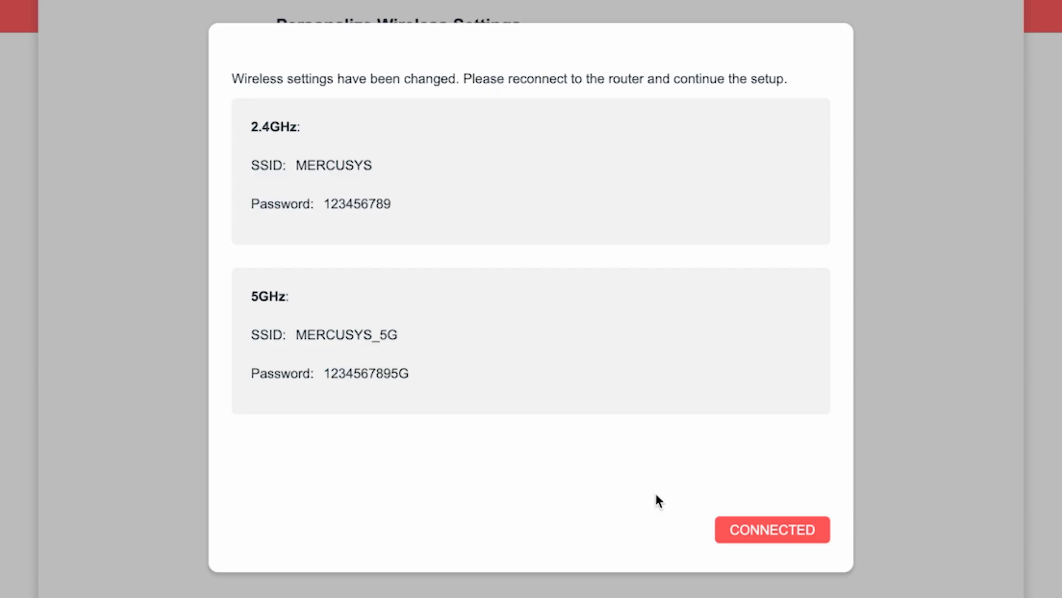
# Step: Confirm reconnection to the new Wi-Fi to reach the auto update step
pyautogui.click(792, 528)
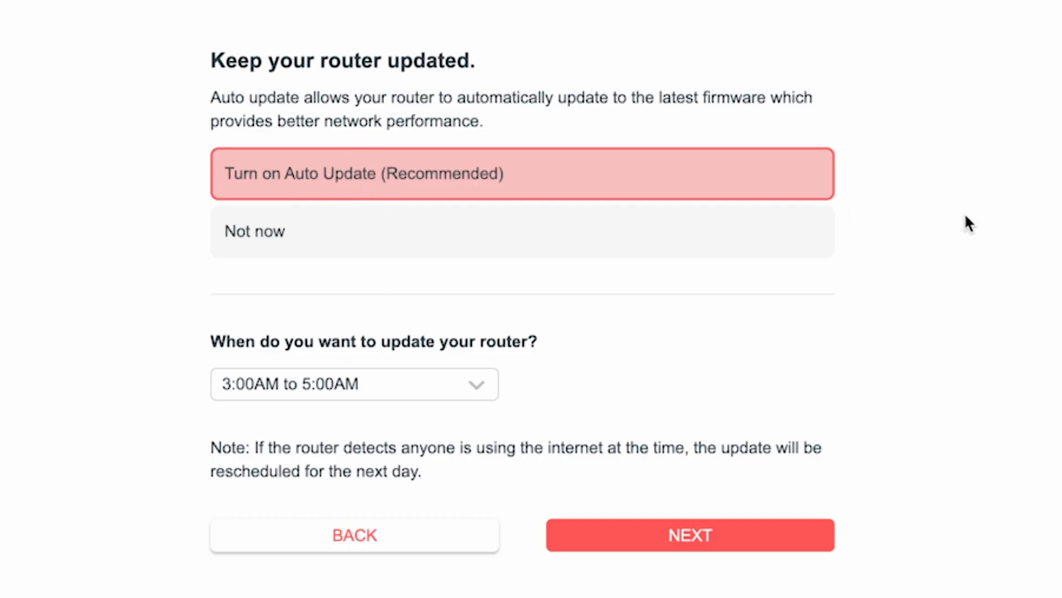
# Step: Keep Auto Update on with the 3:00AM to 5:00AM window and submit
pyautogui.click(485, 387)
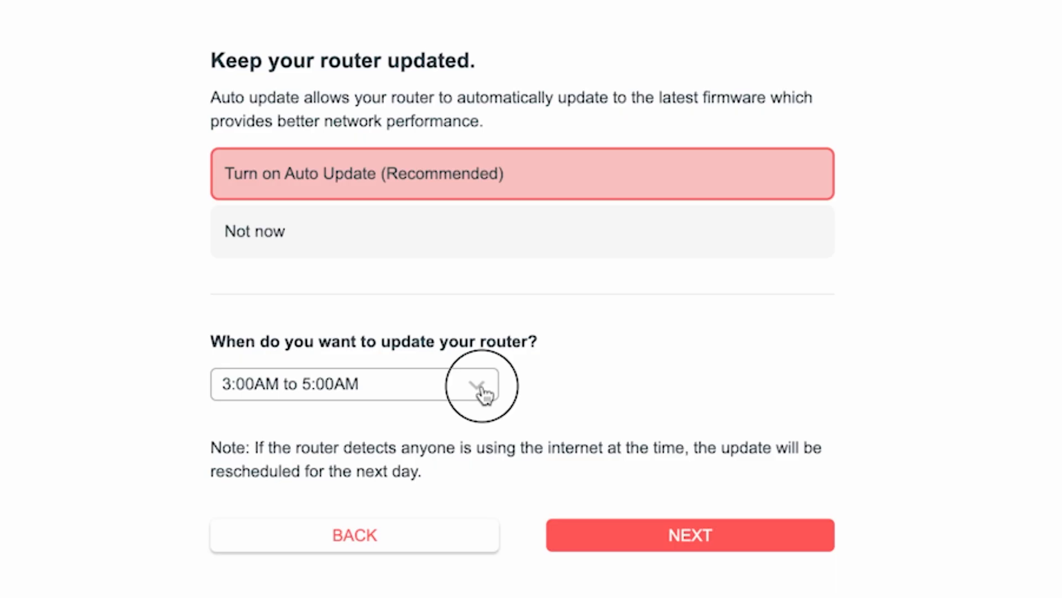
pyautogui.scroll(-5, 408, 560)
pyautogui.scroll(8, 403, 586)
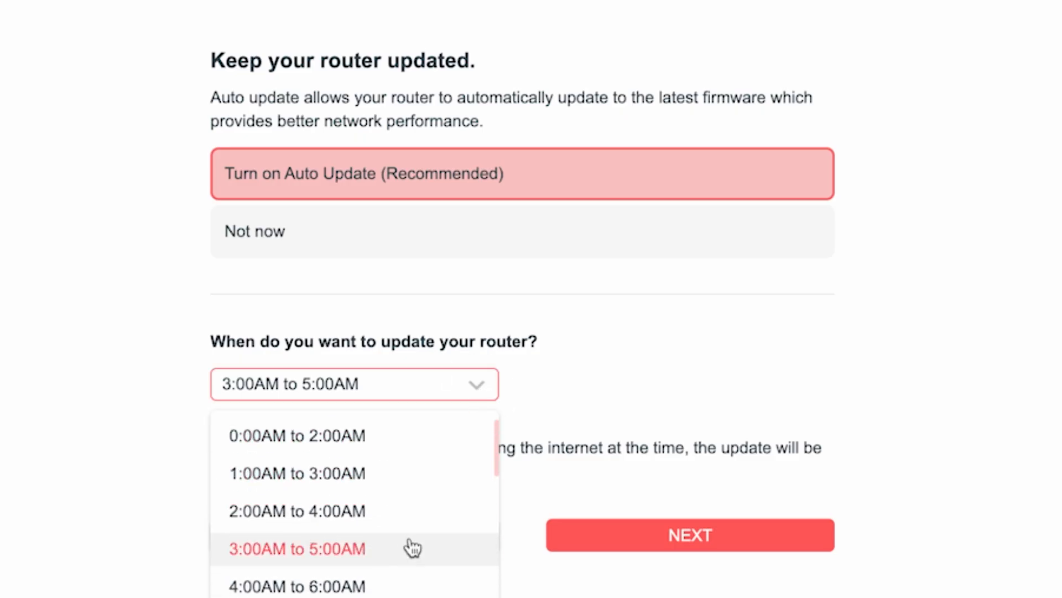
pyautogui.click(330, 550)
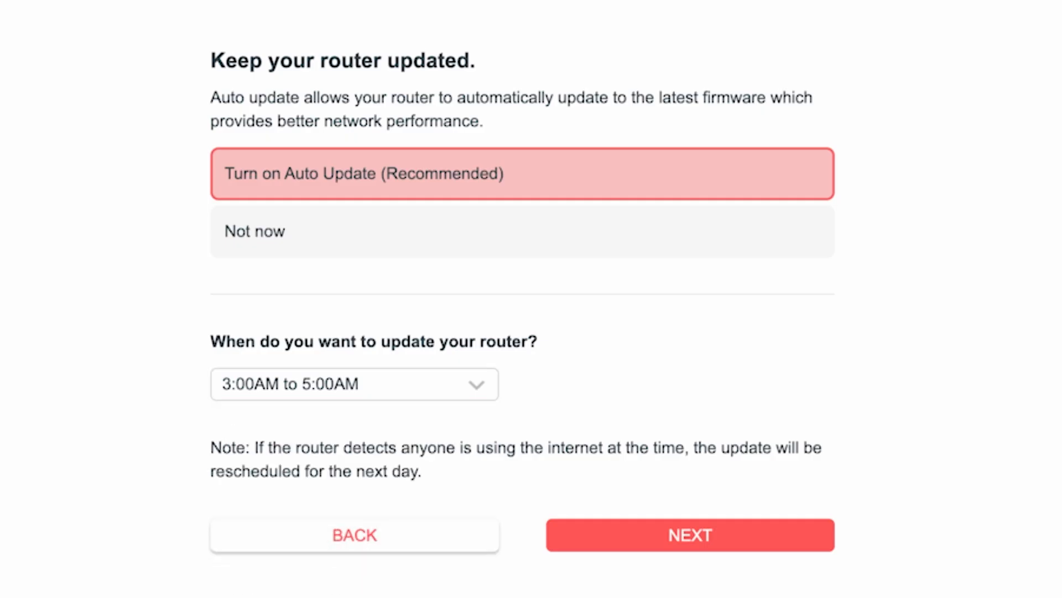
pyautogui.click(718, 540)
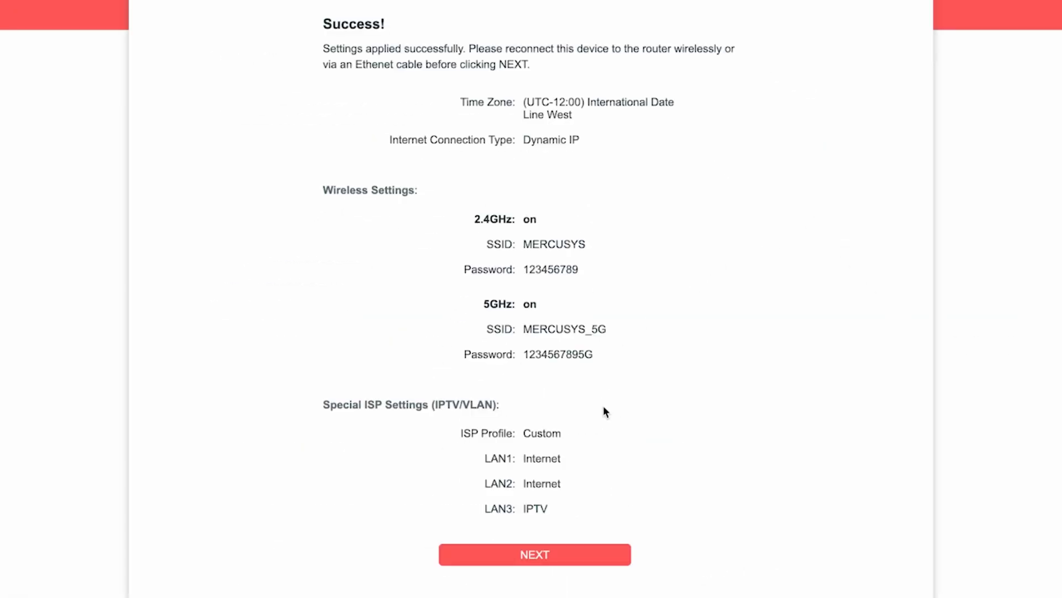
# Step: Pass the Success summary, skip the Mercusys cloud login, and finish quick setup
pyautogui.click(545, 555)
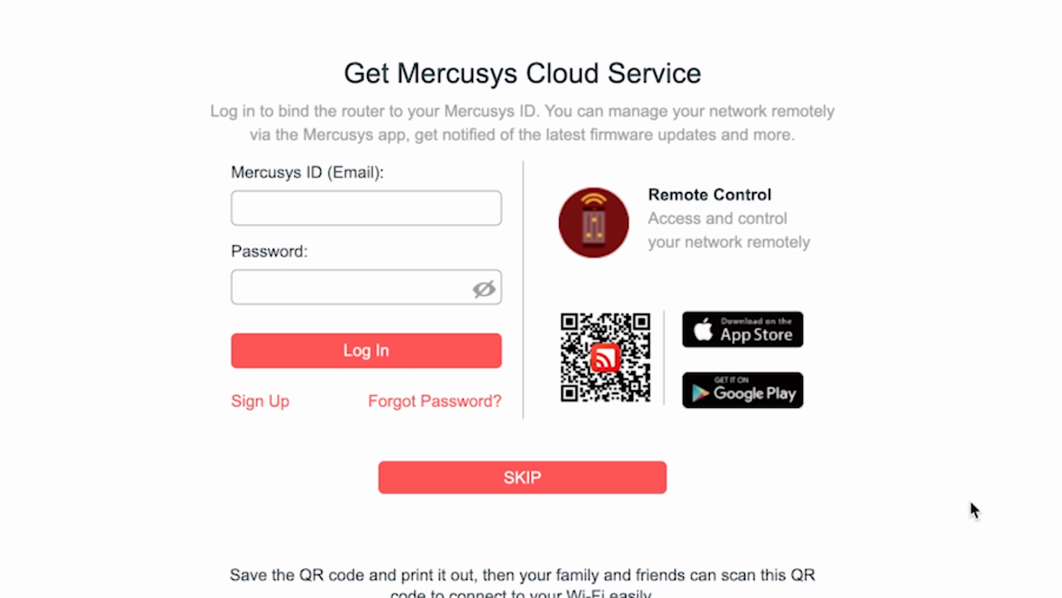
pyautogui.click(498, 483)
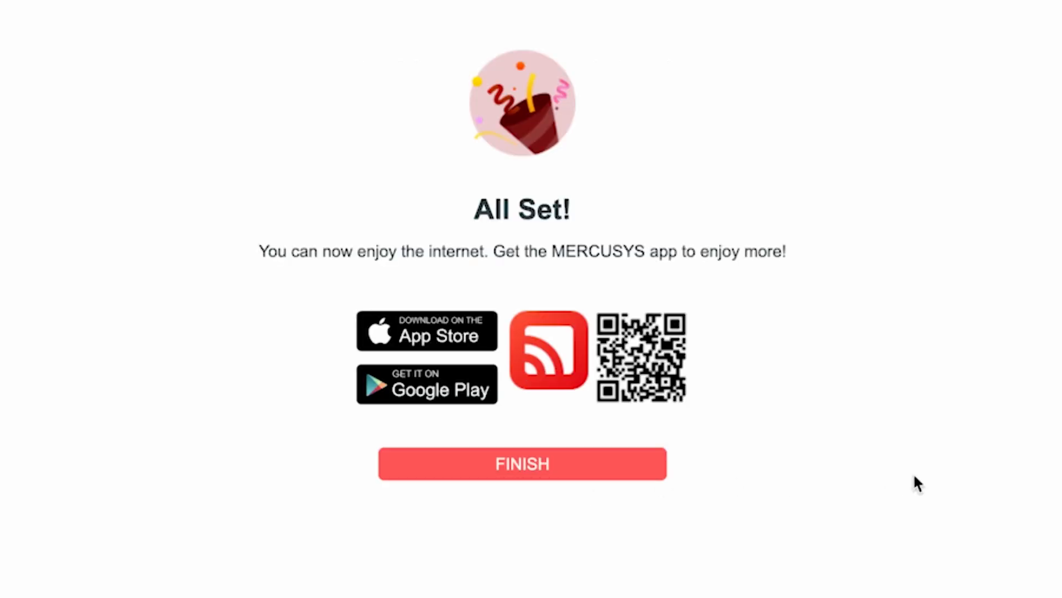
pyautogui.click(537, 477)
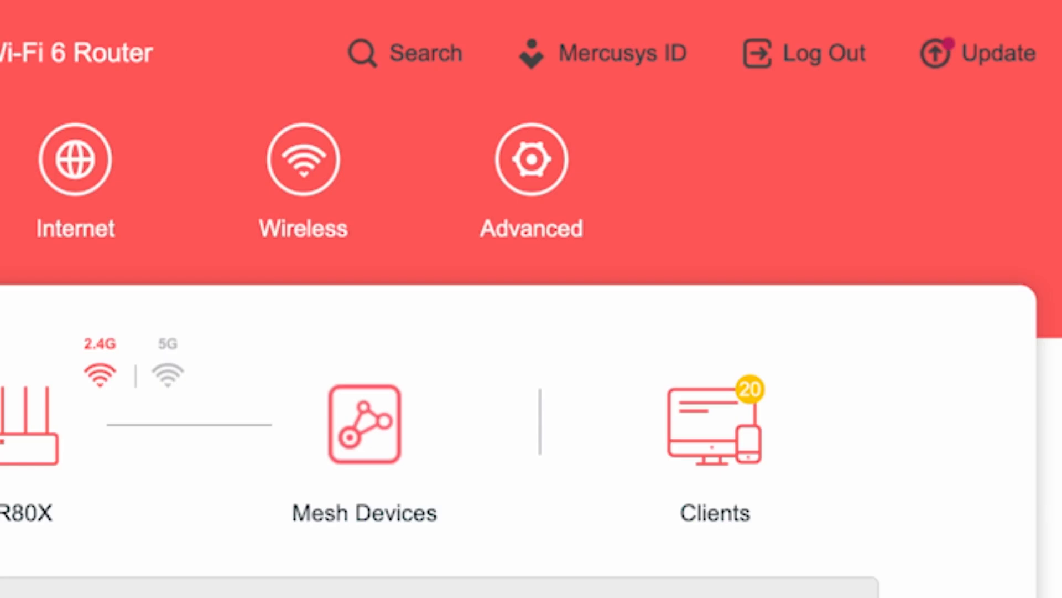
# Step: Reboot the router from Advanced > System > Reboot
pyautogui.click(560, 176)
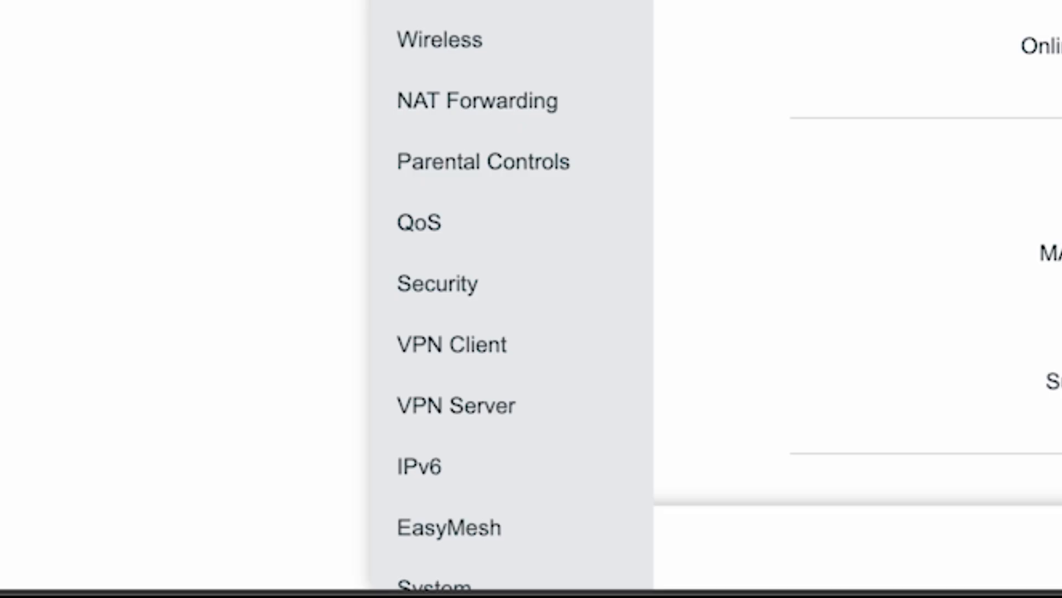
pyautogui.scroll(-3, 512, 299)
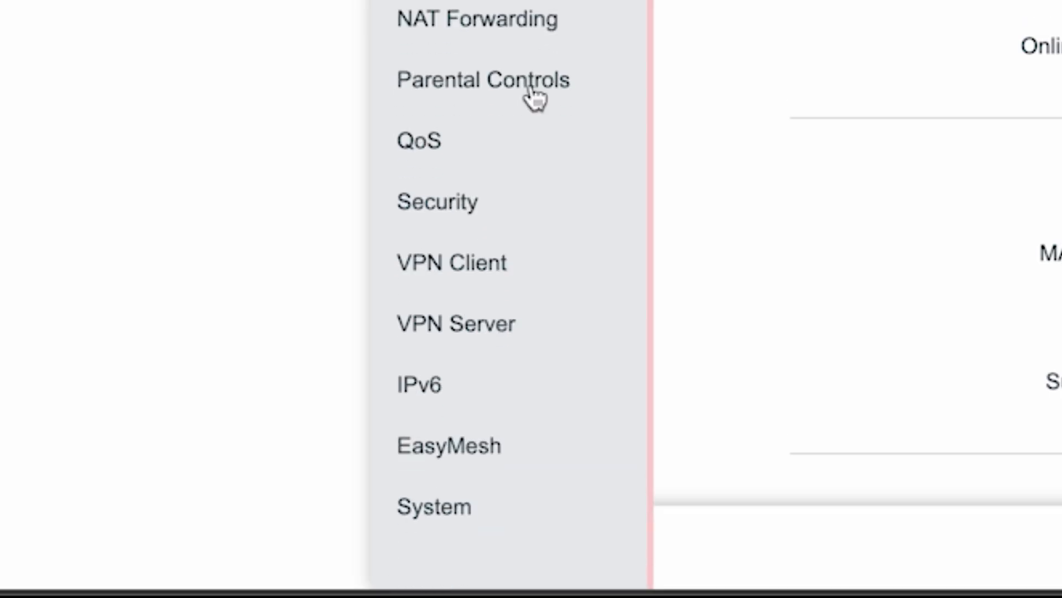
pyautogui.click(412, 508)
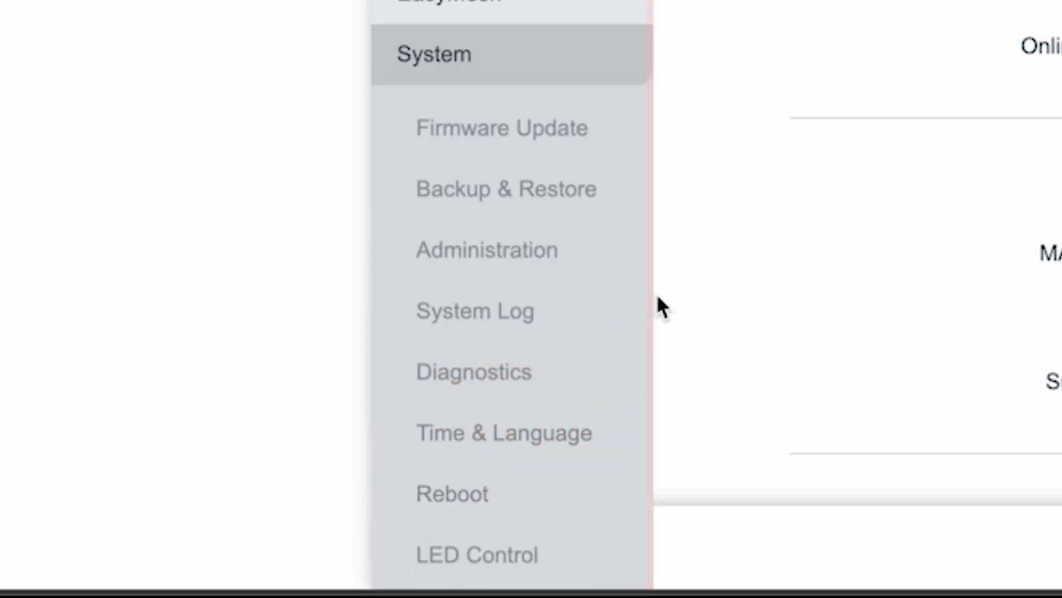
pyautogui.click(447, 494)
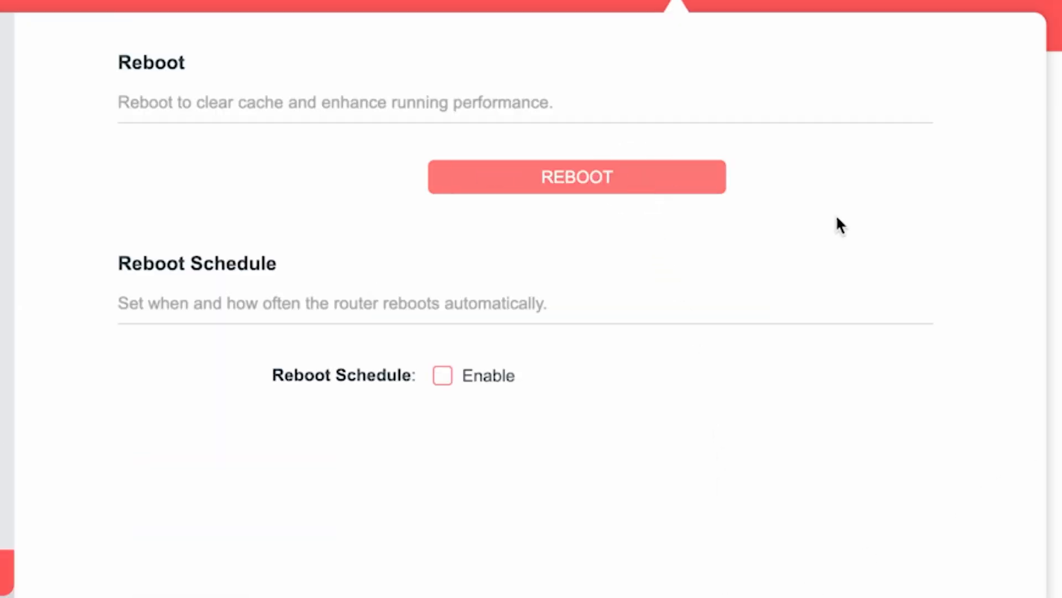
pyautogui.click(670, 185)
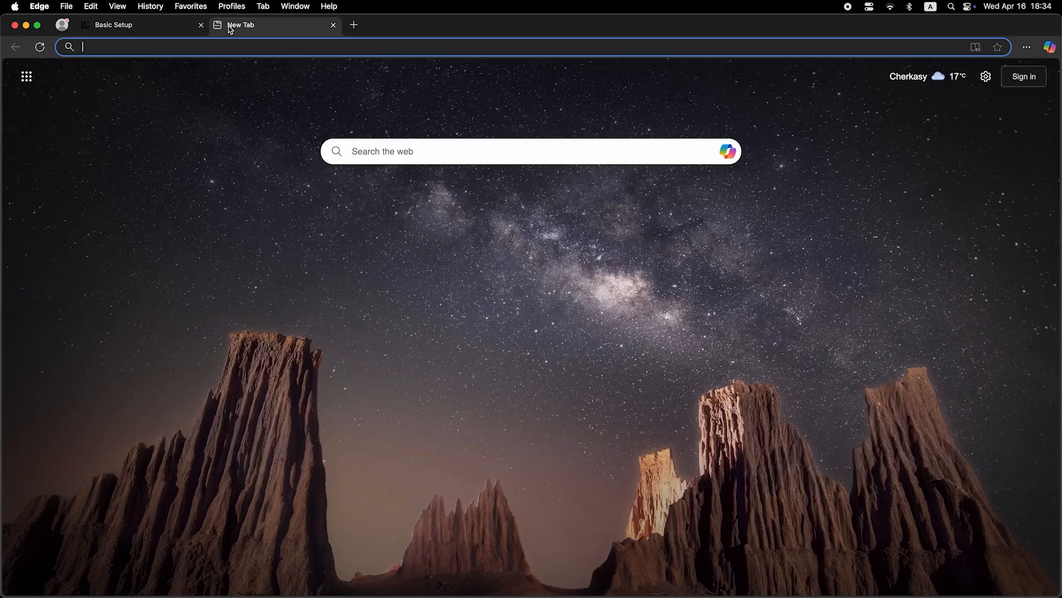
pyautogui.click(242, 49)
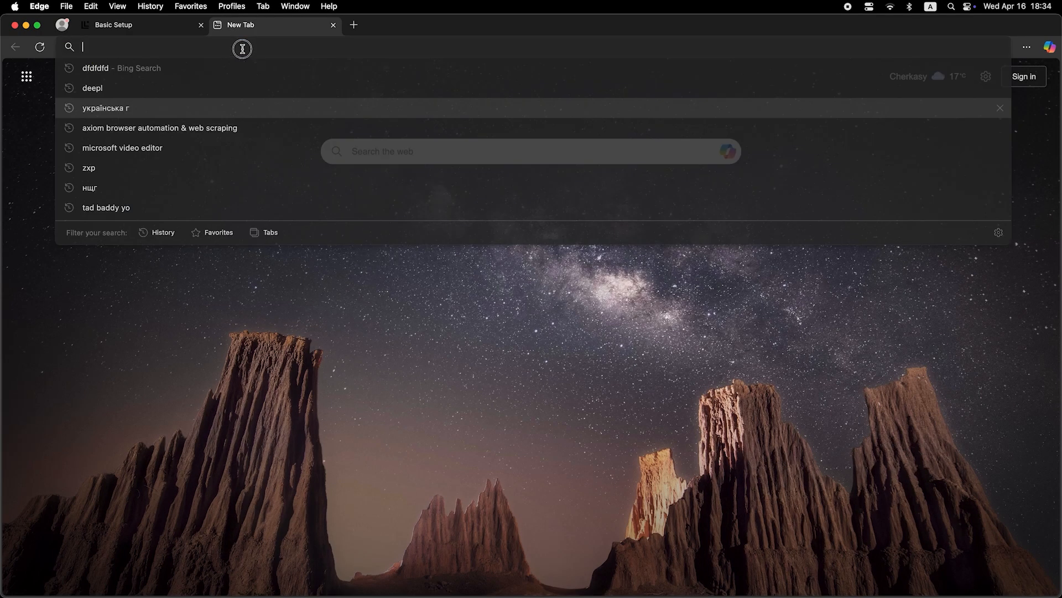
# Step: Log back into the router admin page with the login password
pyautogui.write('dfdfdfdf')
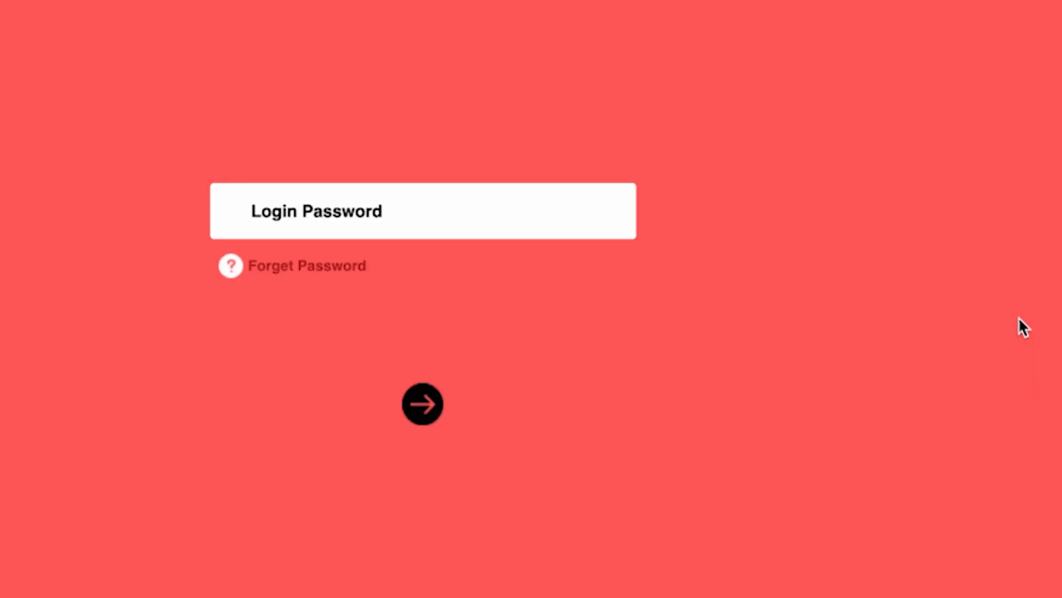
pyautogui.write('********')
pyautogui.press('Return')
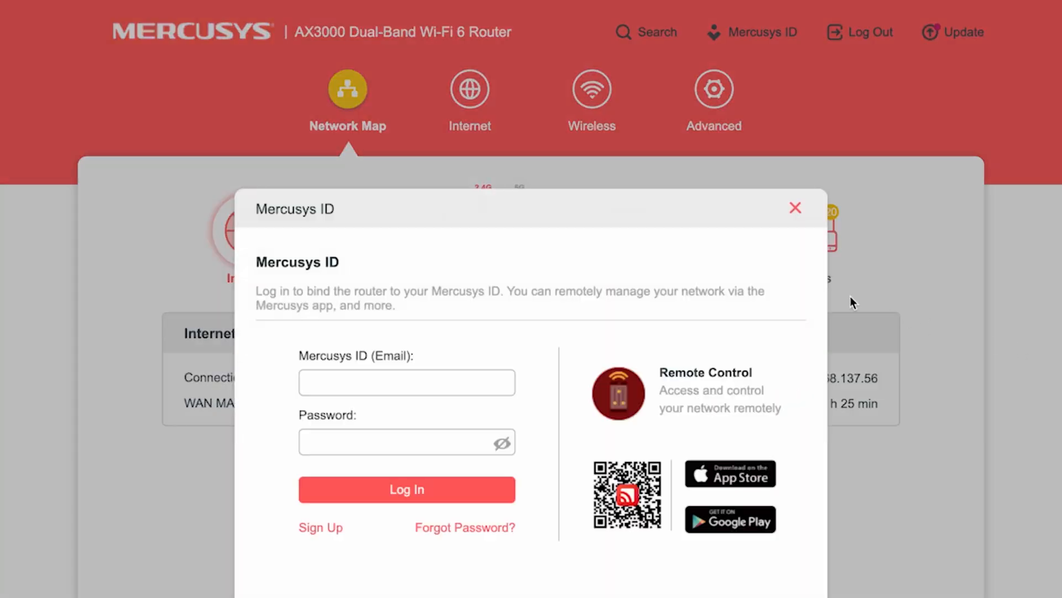
# Step: Set the Internet Router MAC Address to Clone Current Device MAC and save it
pyautogui.click(796, 208)
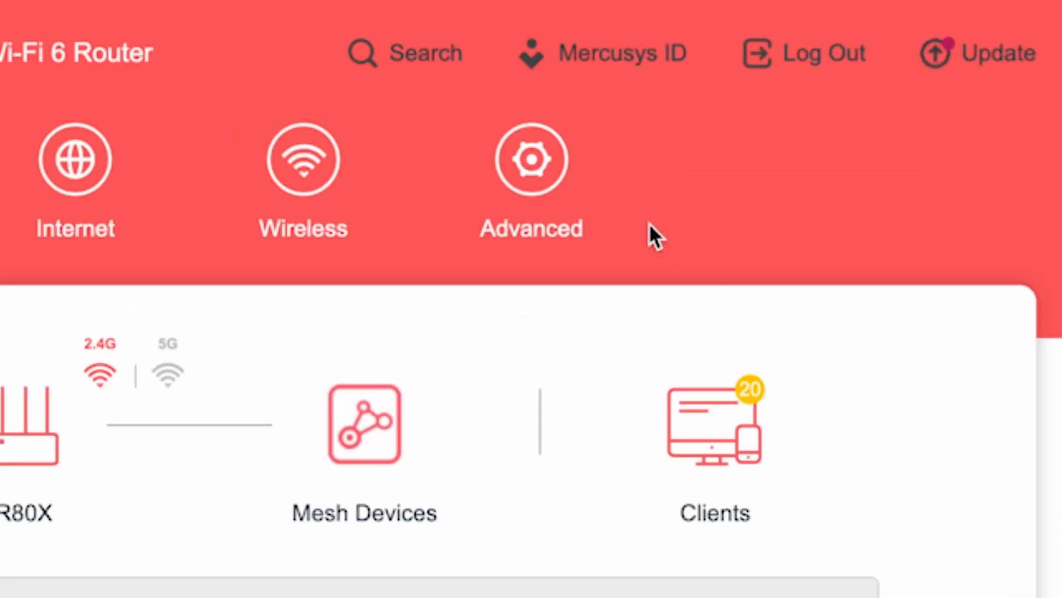
pyautogui.click(532, 163)
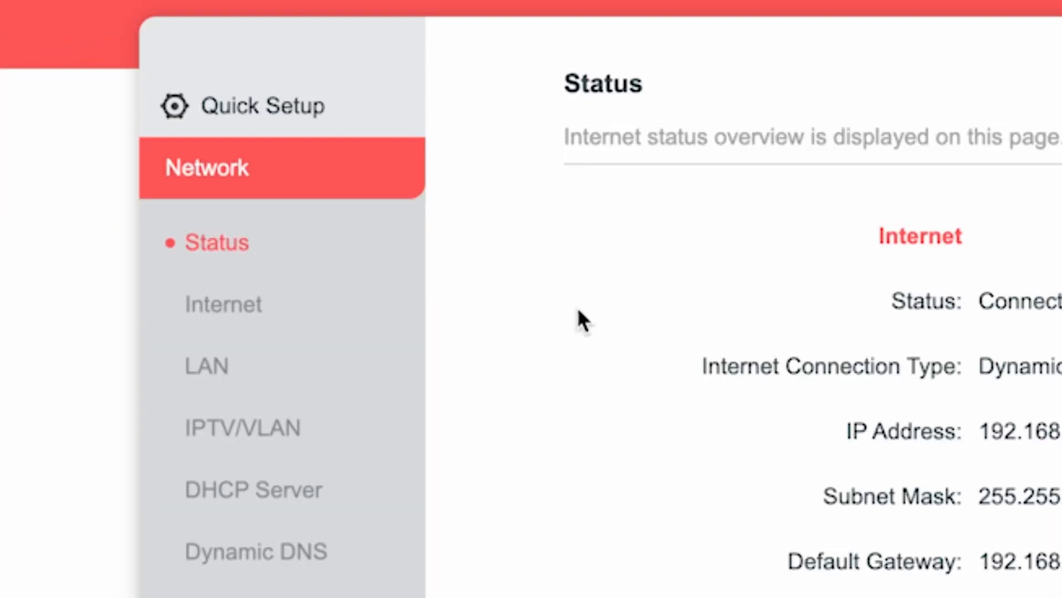
pyautogui.click(243, 304)
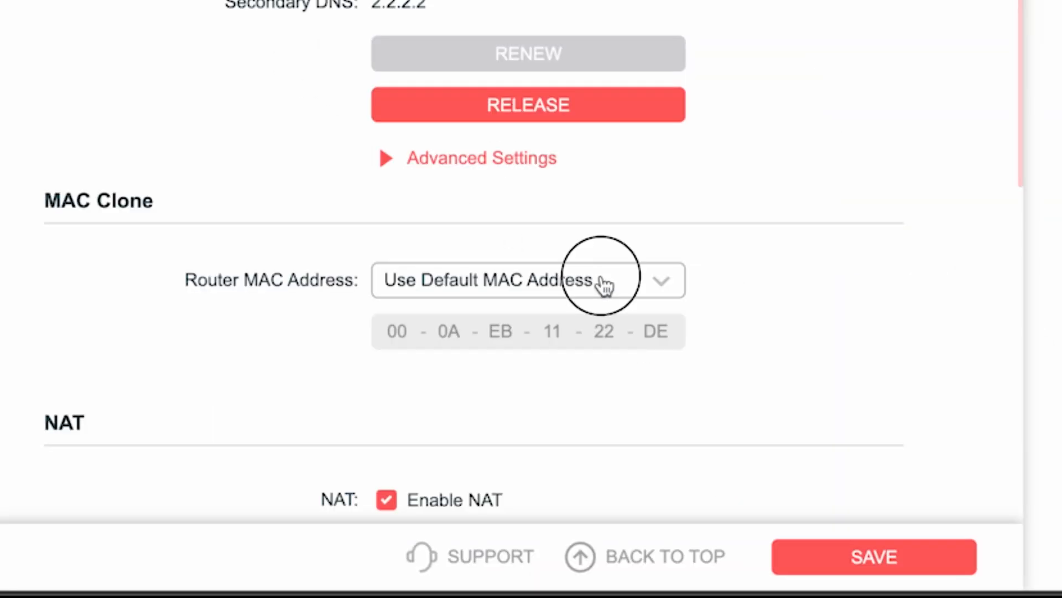
pyautogui.click(604, 285)
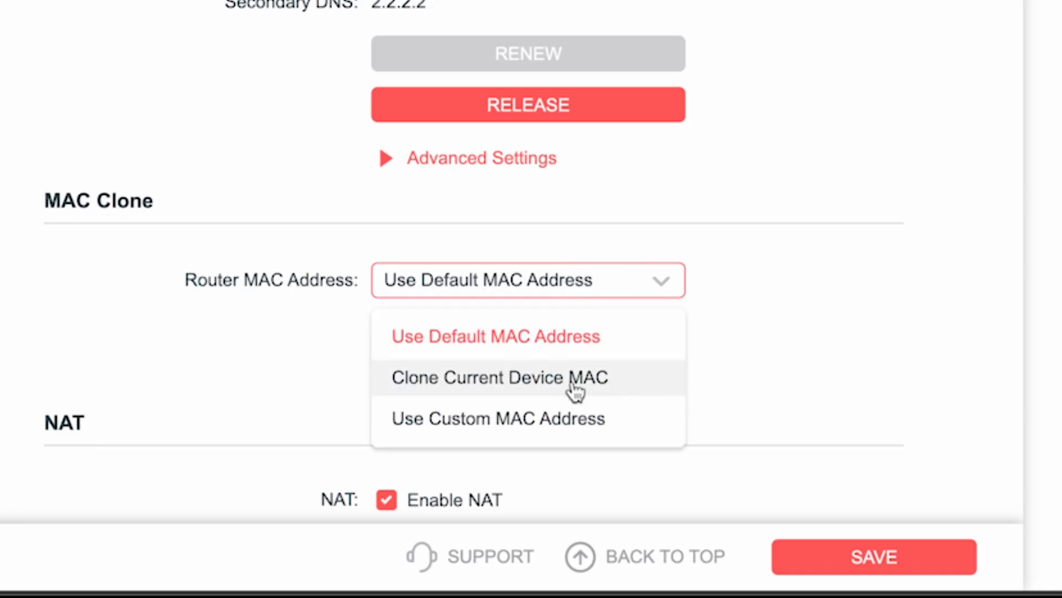
pyautogui.click(481, 381)
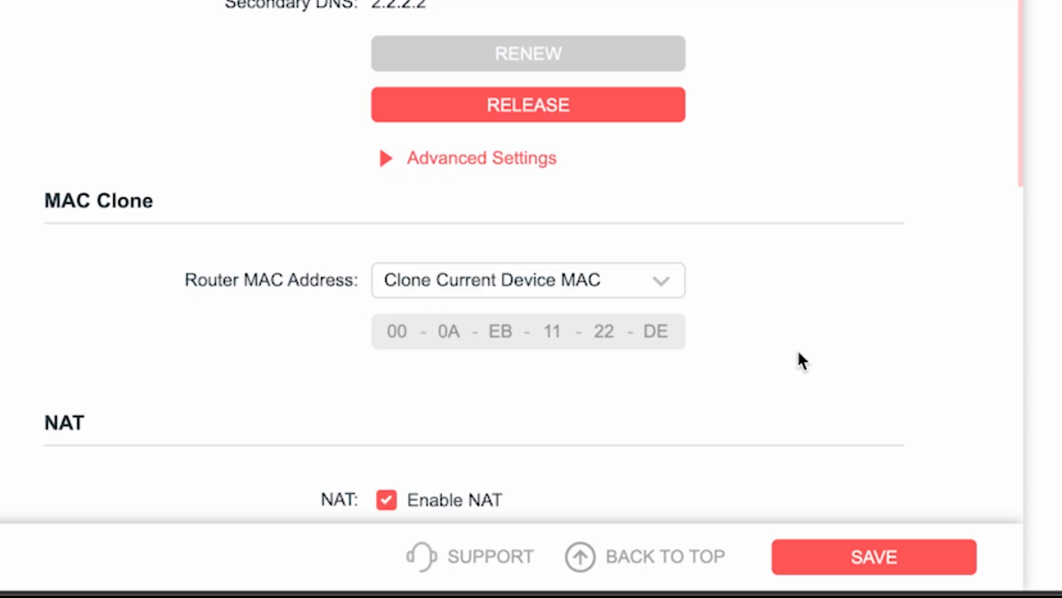
pyautogui.click(886, 557)
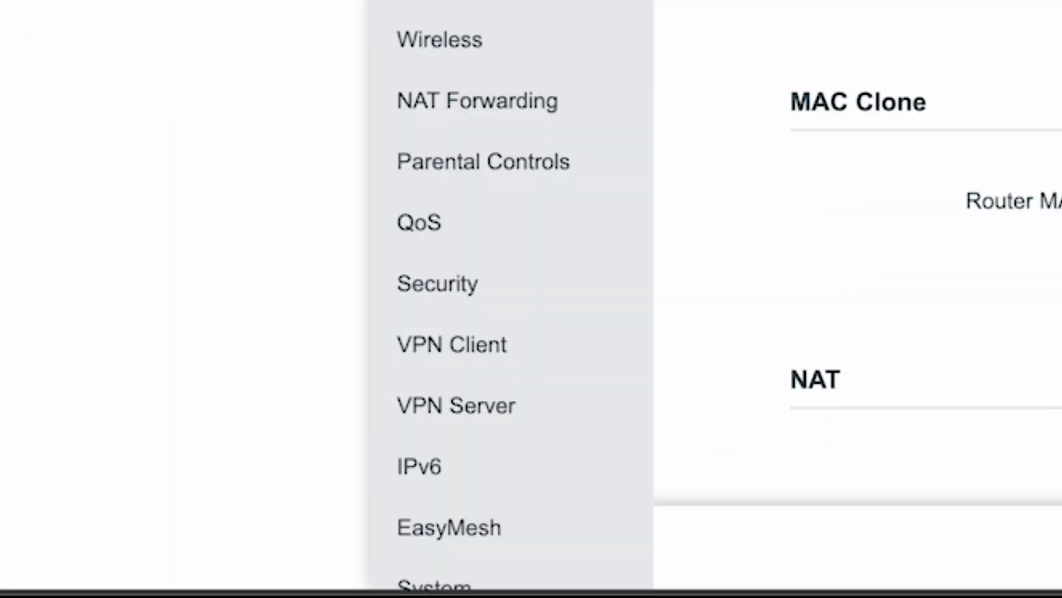
# Step: Reboot the router from Advanced > System > Reboot
pyautogui.scroll(-2, 498, 387)
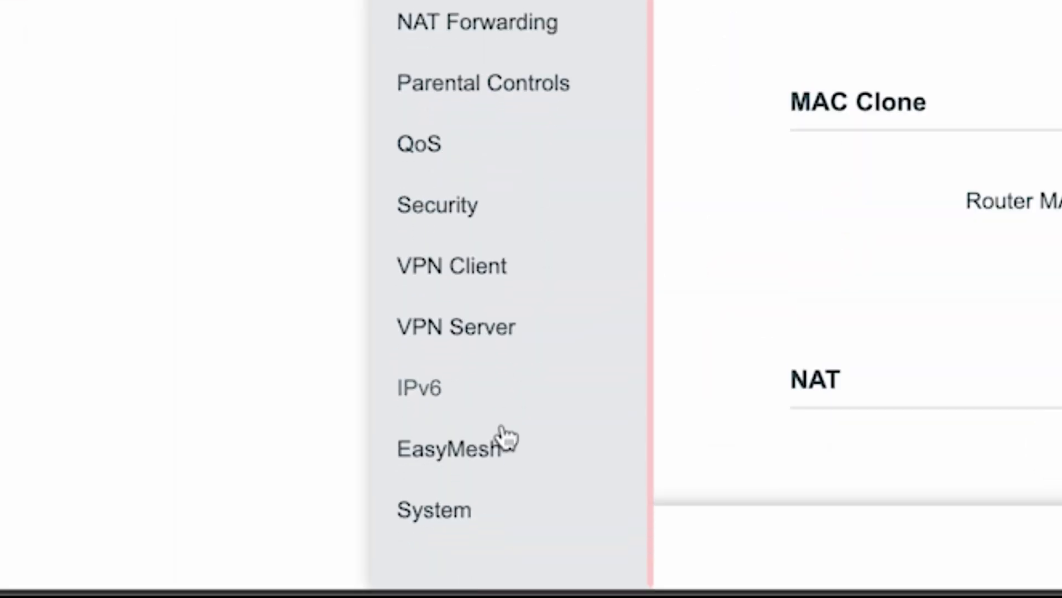
pyautogui.click(451, 509)
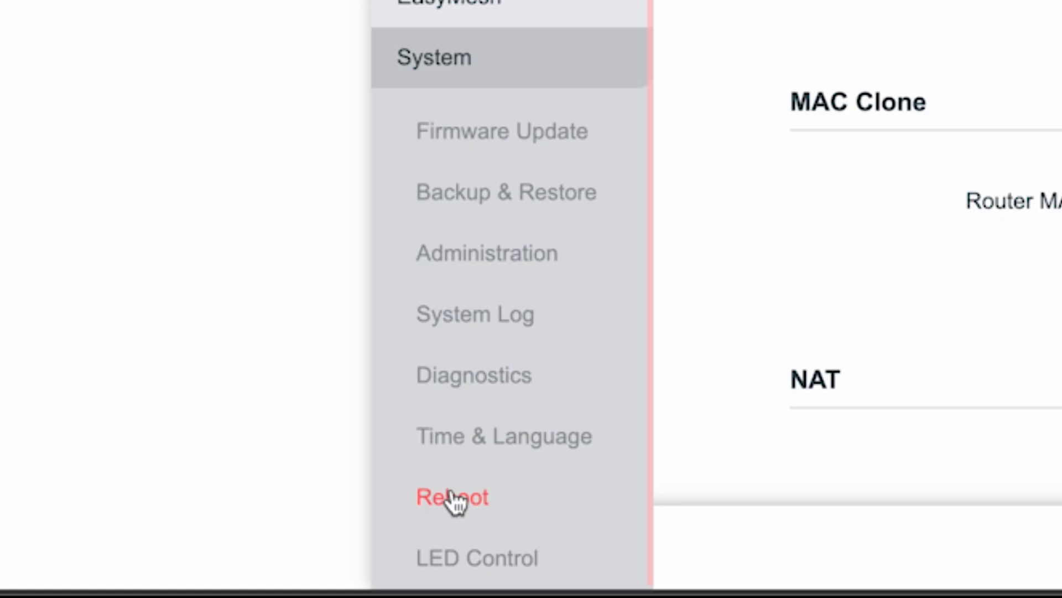
pyautogui.click(453, 498)
pyautogui.click(565, 194)
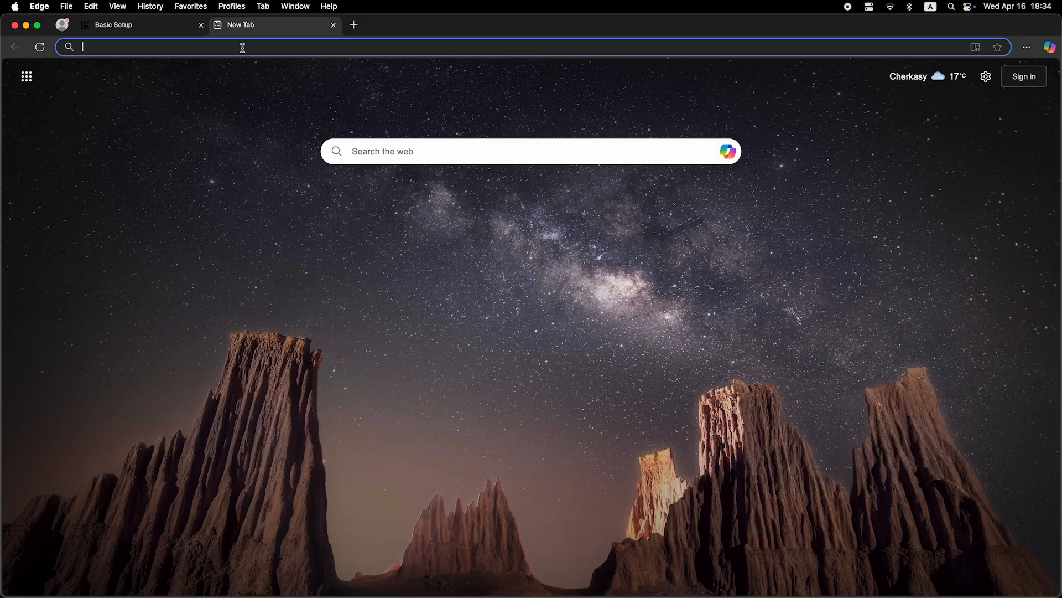
# Step: Search the web for 'dfdfdfdf' in Edge to confirm the internet connection works
pyautogui.click(242, 48)
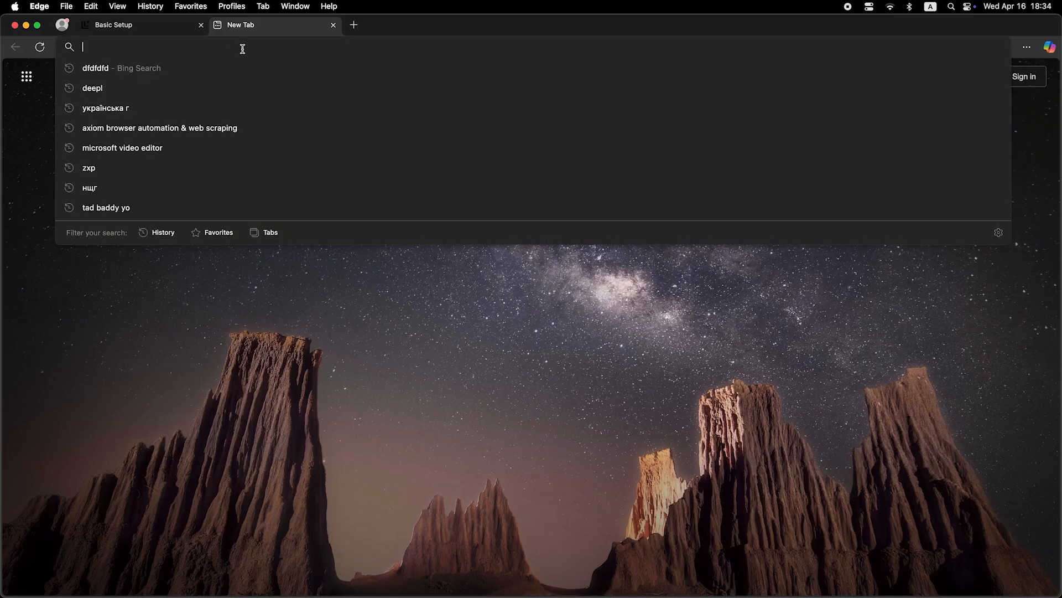
pyautogui.write('dfdfdfdf')
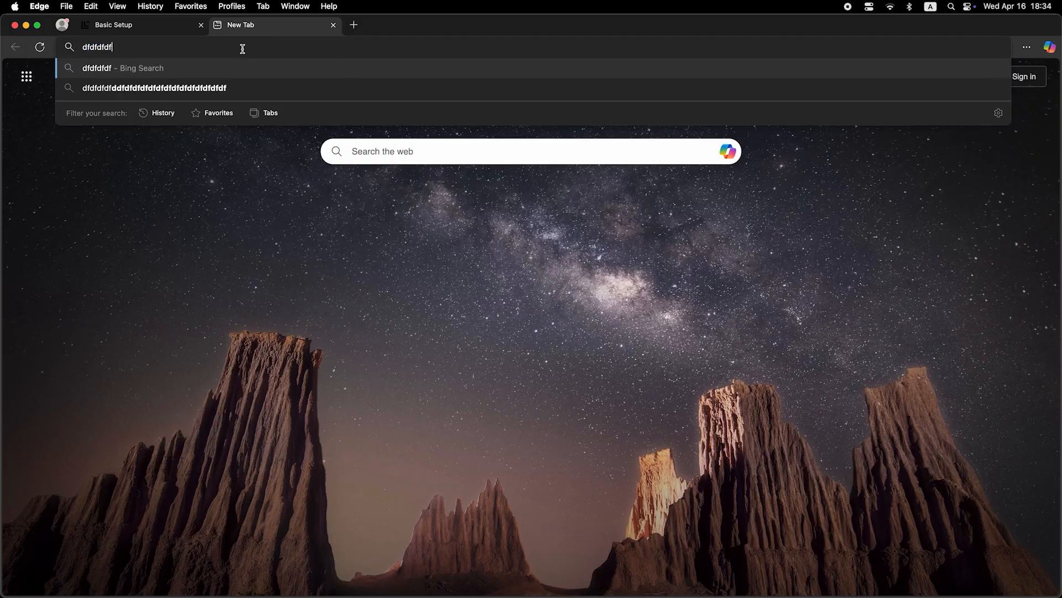
pyautogui.press('Return')
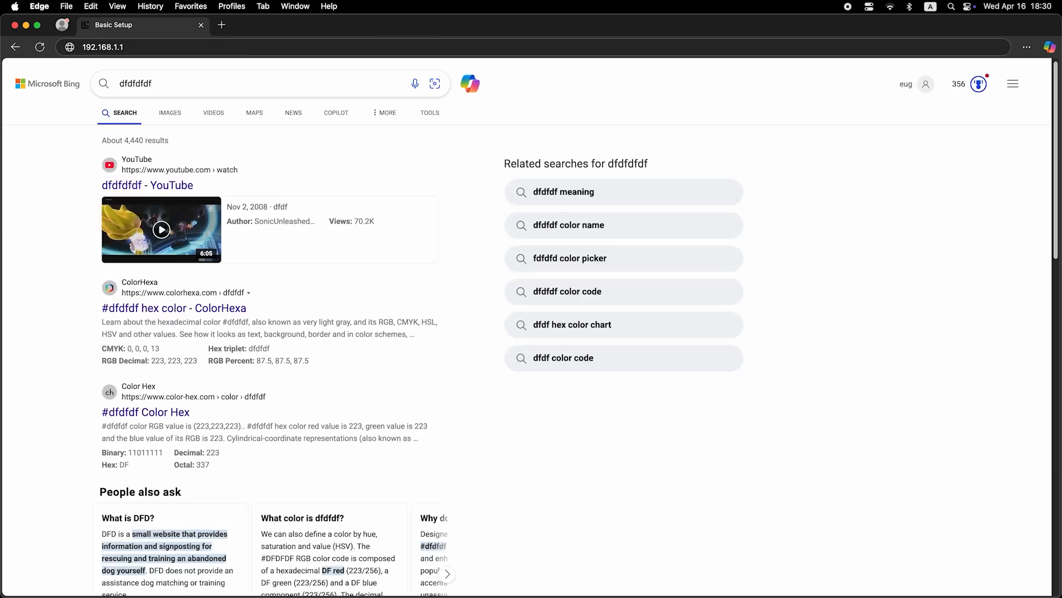